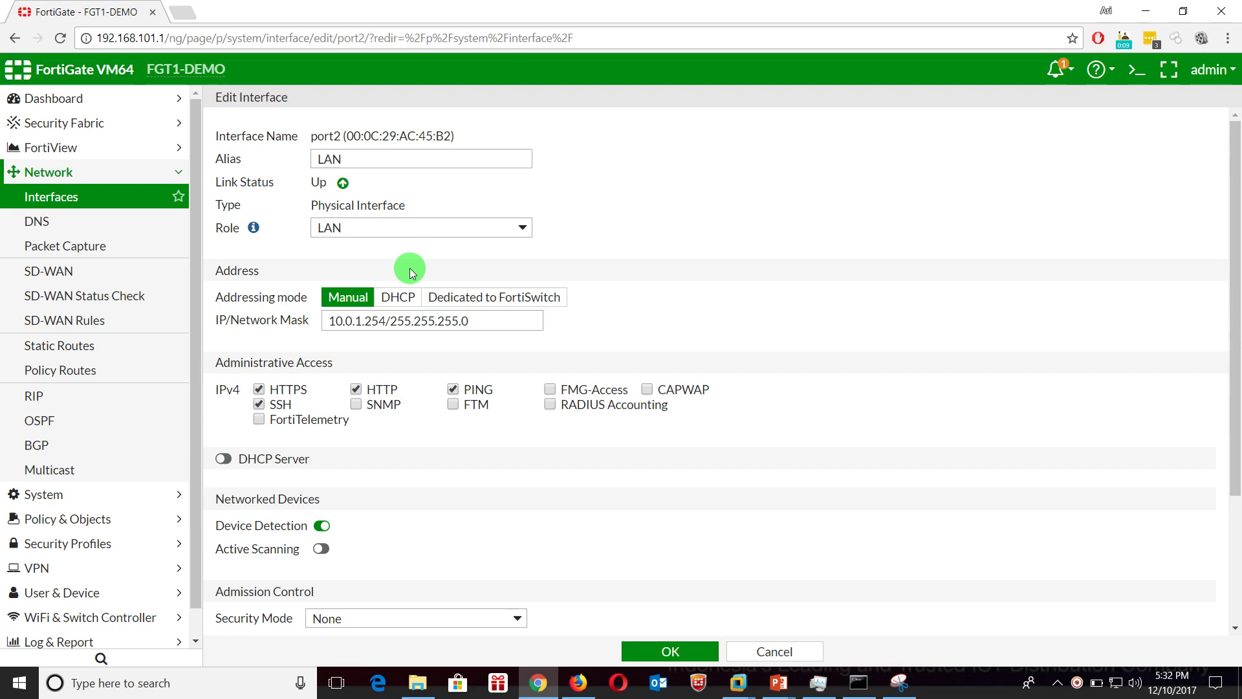
# - Set port2's Admission Control security mode to Captive Portal with local authentication
pyautogui.scroll(-2, 411, 388)
pyautogui.scroll(3, 414, 407)
pyautogui.scroll(-2, 415, 406)
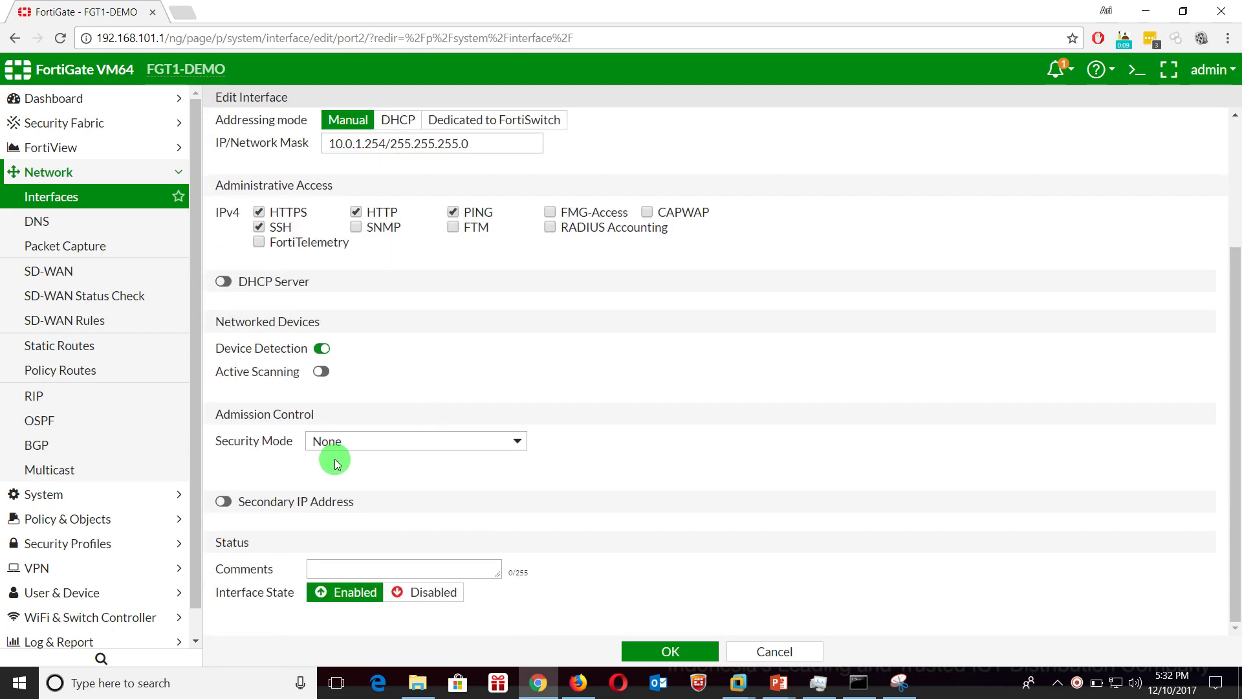
pyautogui.click(369, 440)
pyautogui.click(372, 478)
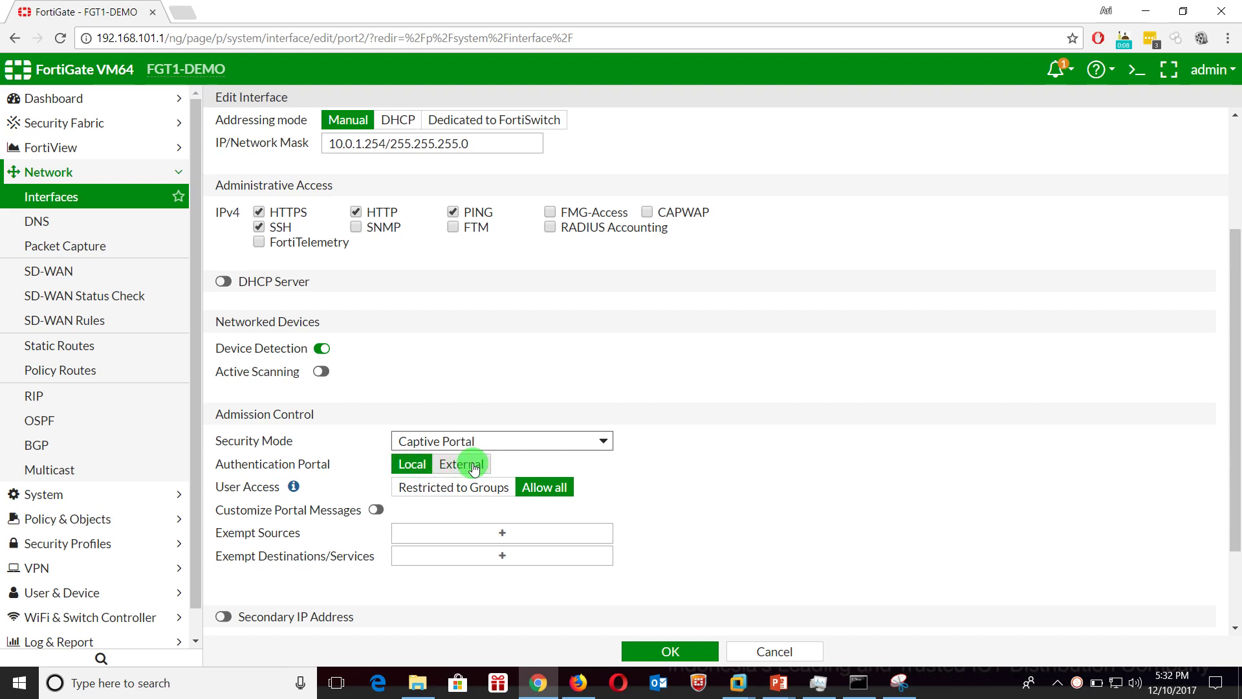
# - Limit port2's captive portal to Restricted to Groups with the Group-IT user group
pyautogui.click(447, 489)
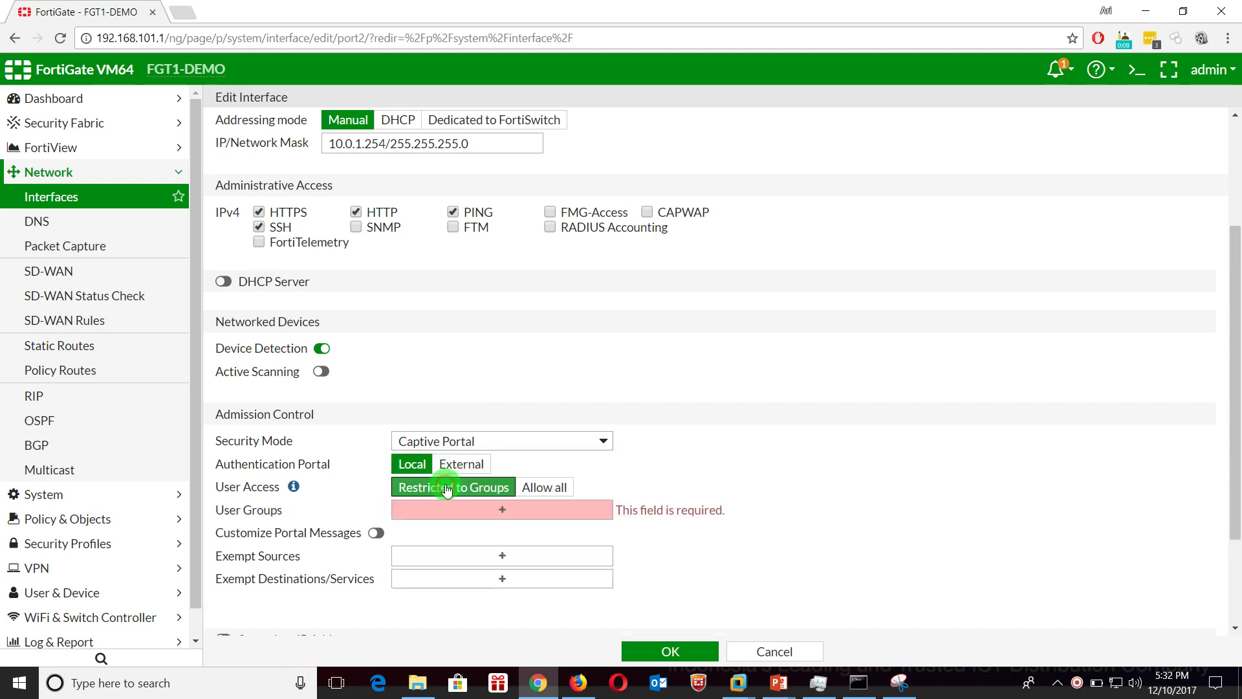
pyautogui.click(524, 509)
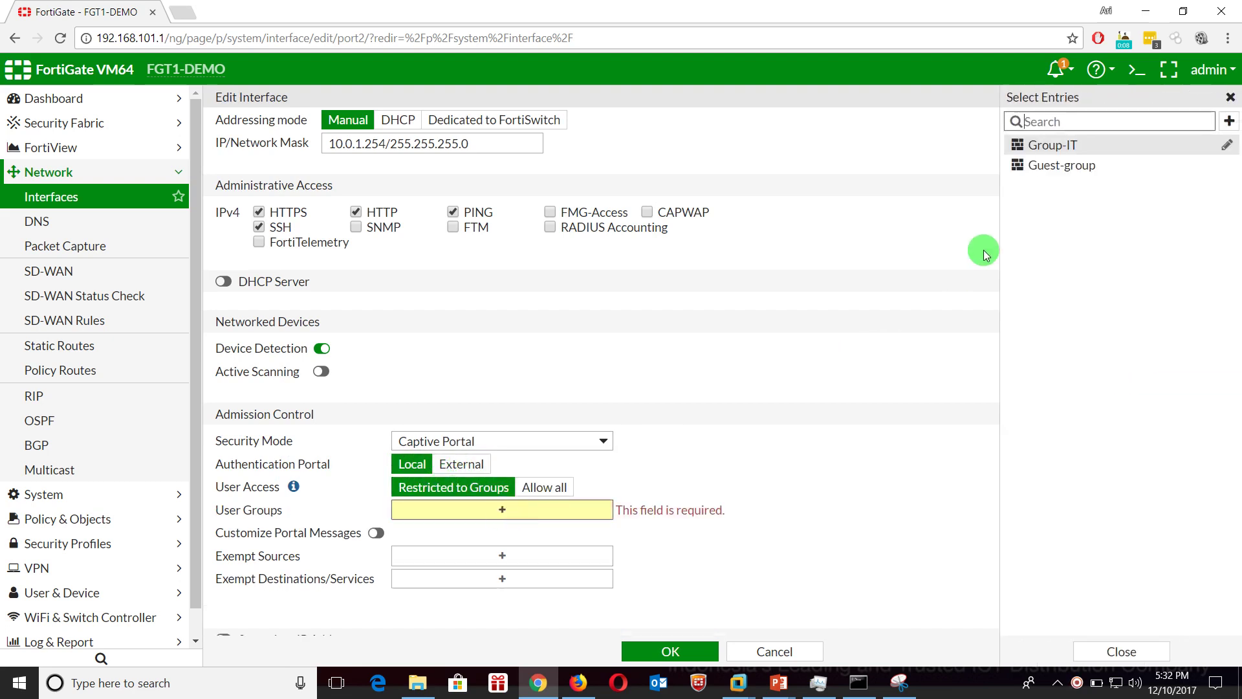
pyautogui.click(1058, 149)
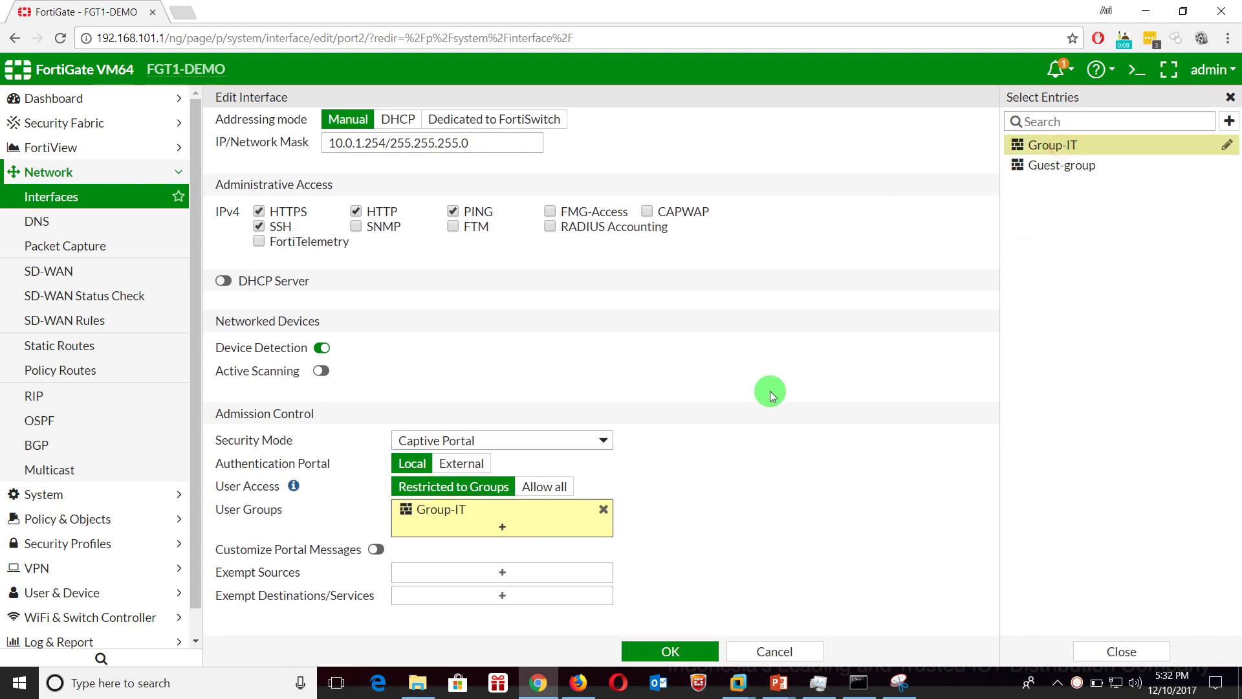
pyautogui.scroll(-3, 770, 391)
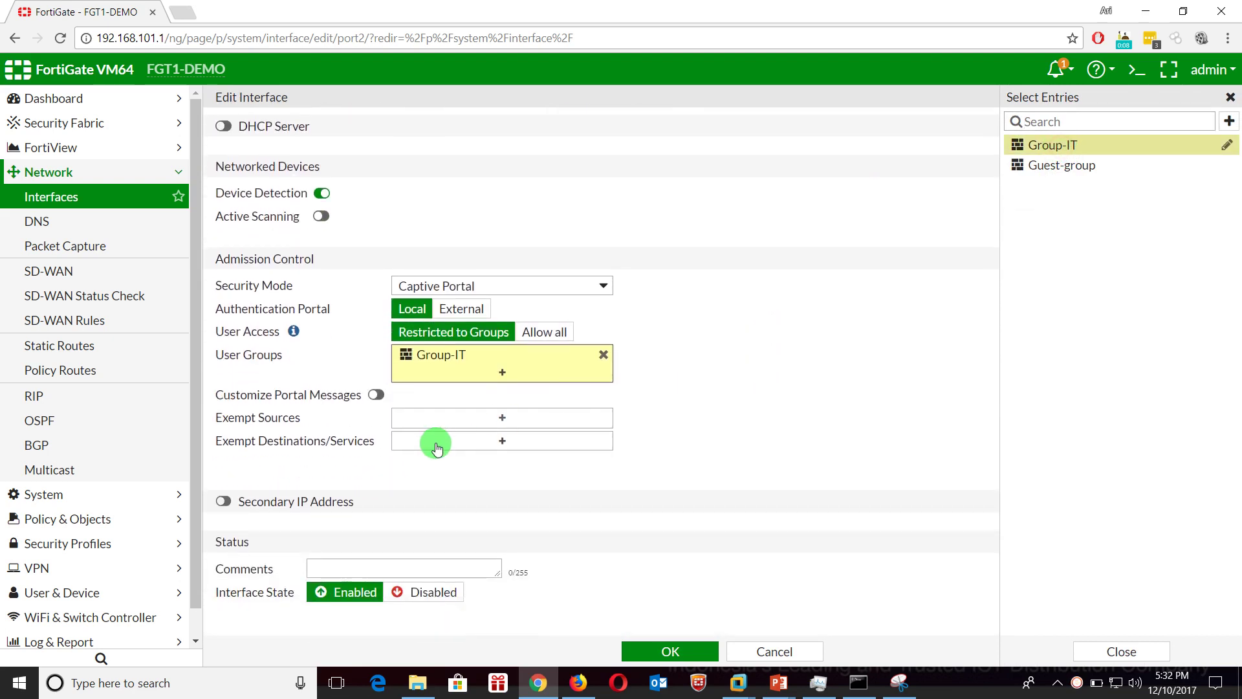
pyautogui.click(375, 396)
# - Save the port2 interface edits and open the IPv4 Policy list under Policy & Objects
pyautogui.click(670, 652)
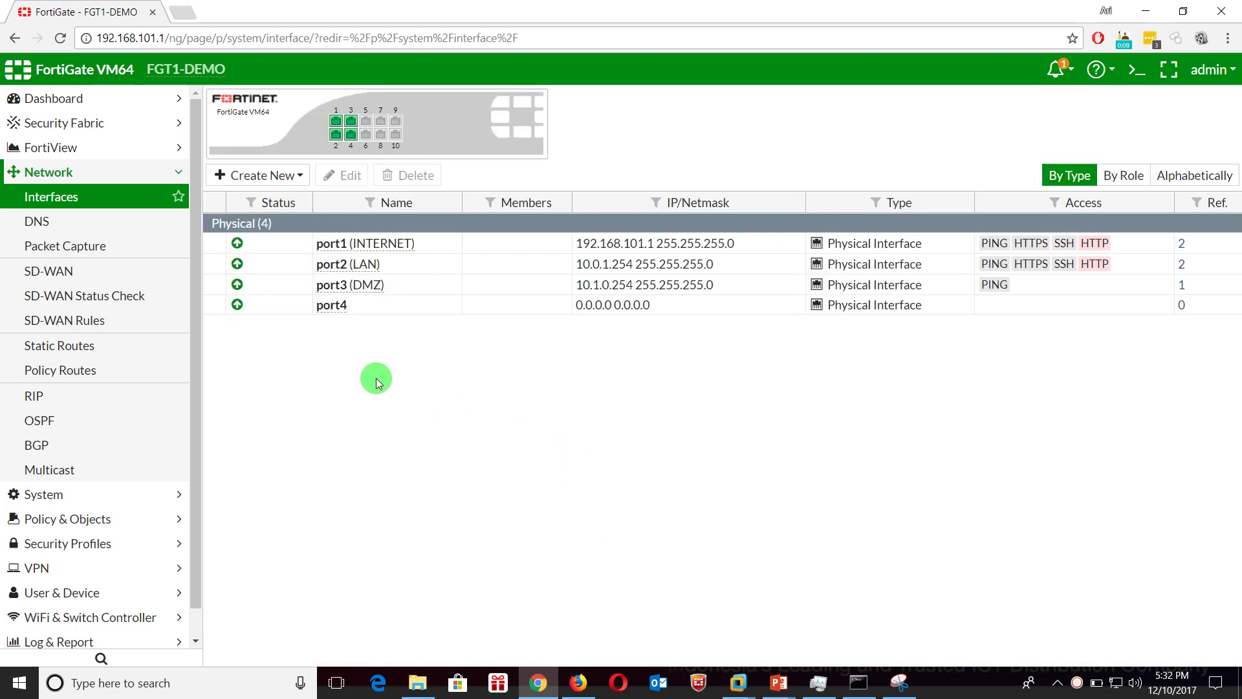
pyautogui.rightClick(117, 518)
pyautogui.click(117, 518)
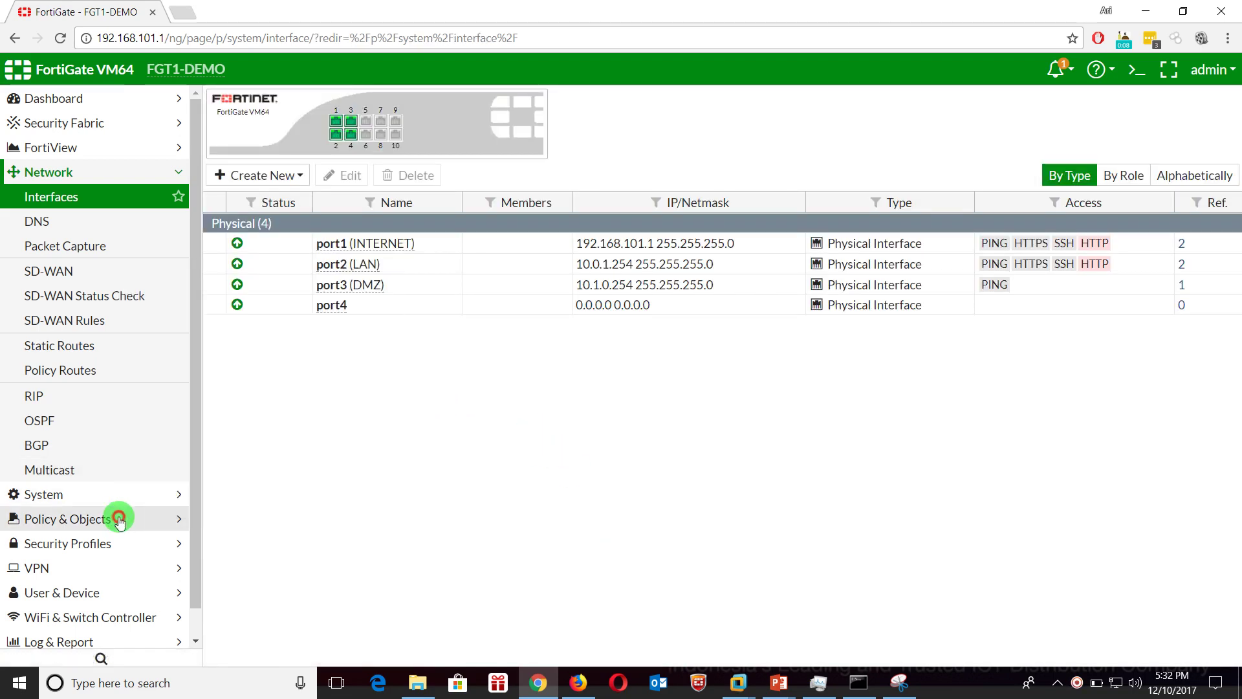
pyautogui.rightClick(98, 524)
pyautogui.click(74, 249)
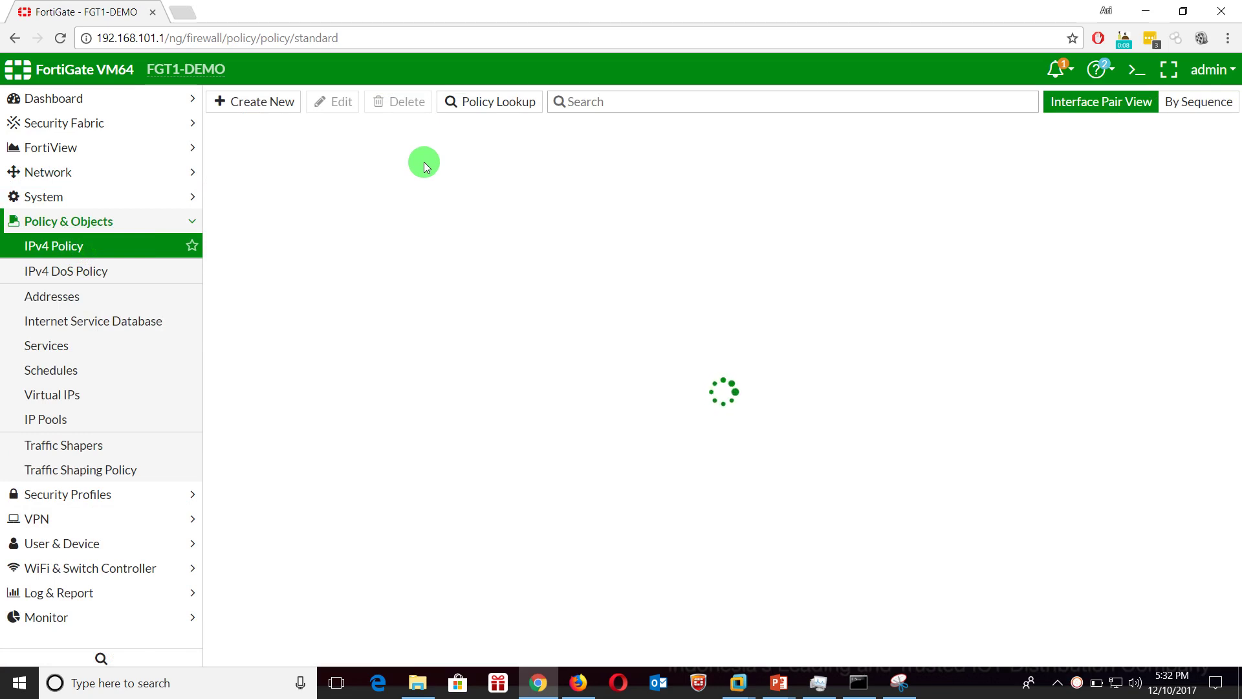
# - Remove Group-IT from policy 1's source, leaving only 'all'
pyautogui.click(58, 247)
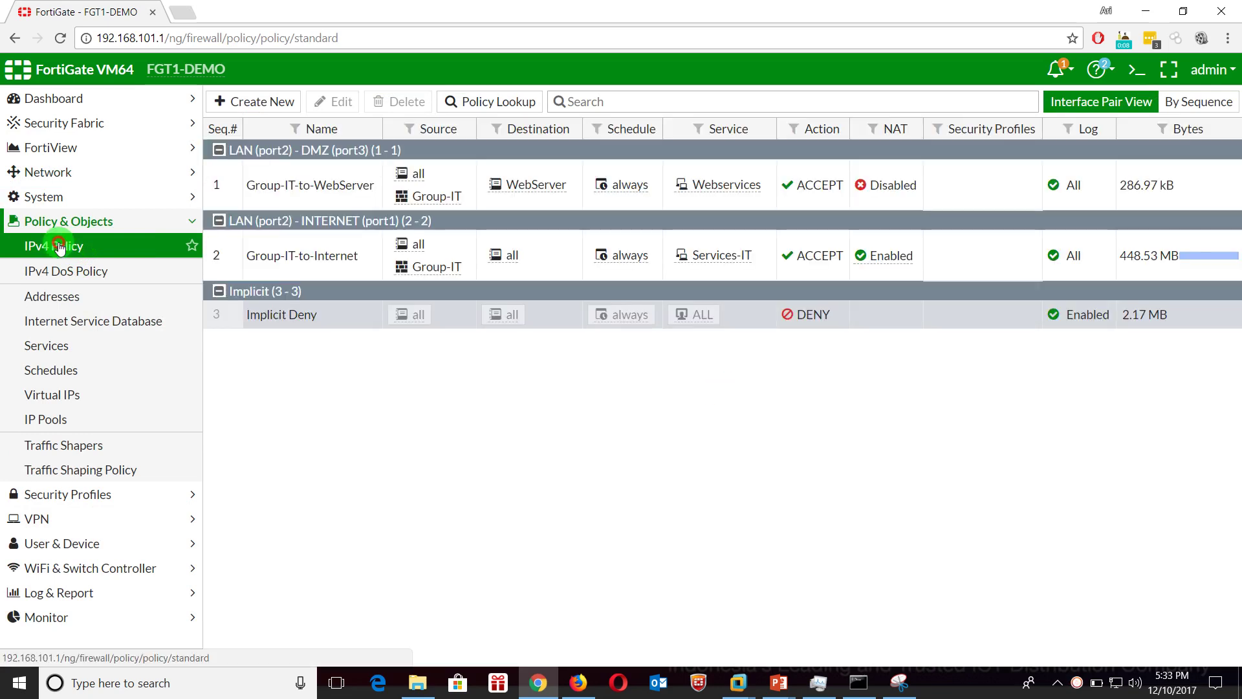
pyautogui.click(433, 196)
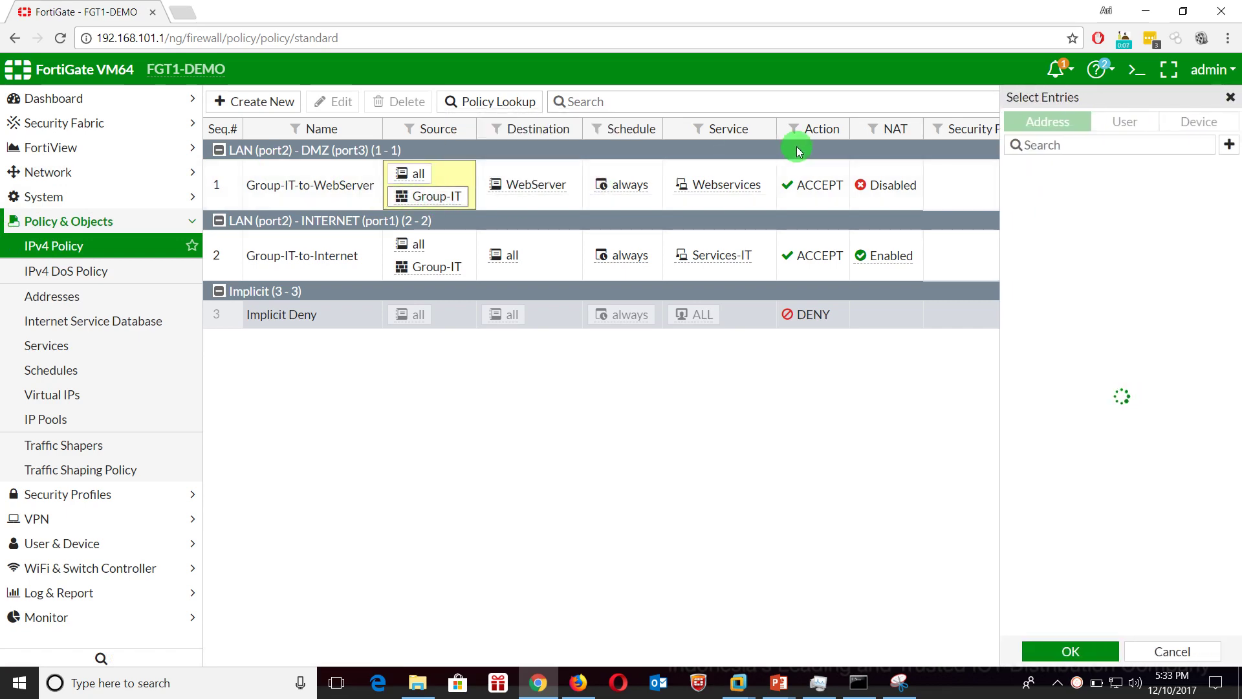
pyautogui.click(1132, 123)
pyautogui.click(1060, 292)
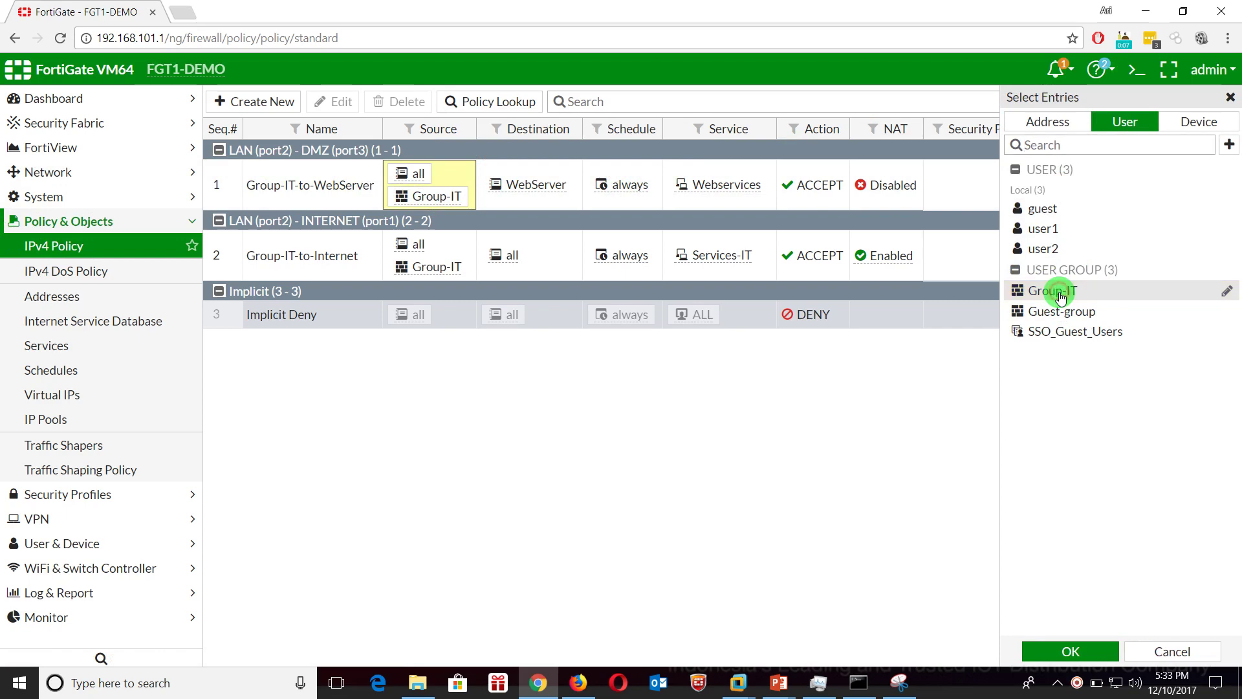
pyautogui.click(1072, 652)
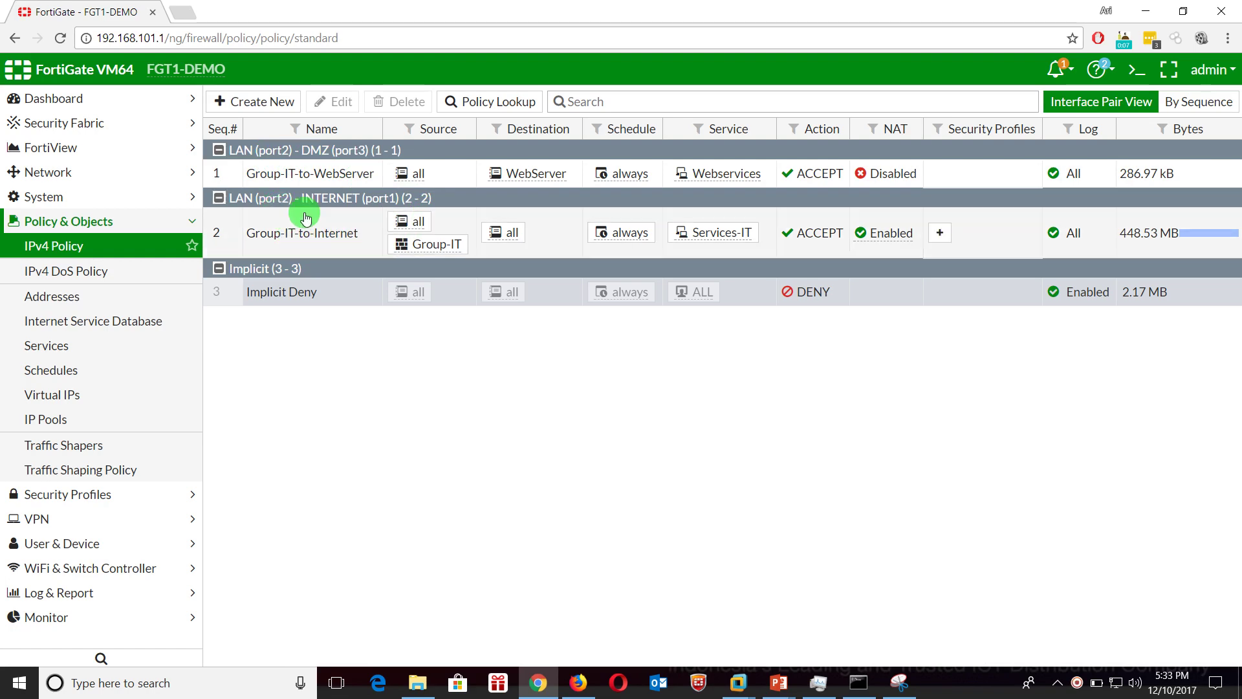
# - Remove Group-IT from policy 2's source, leaving only 'all'
pyautogui.click(418, 245)
pyautogui.click(418, 244)
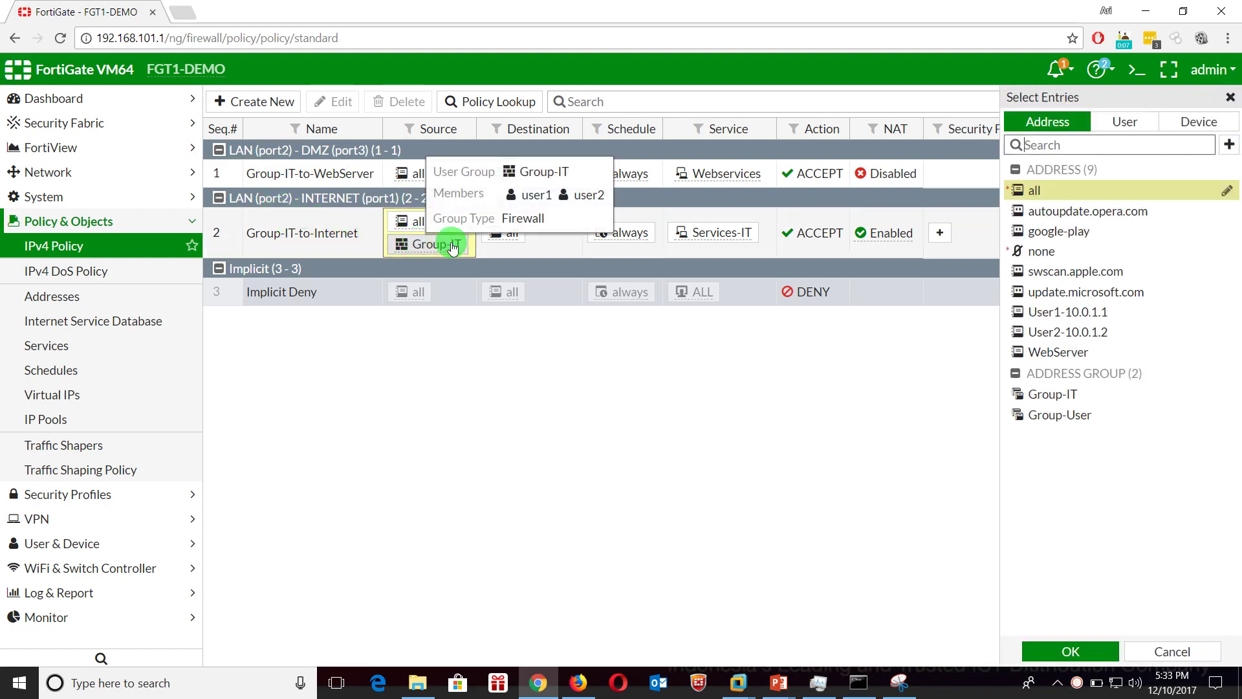
pyautogui.click(1125, 121)
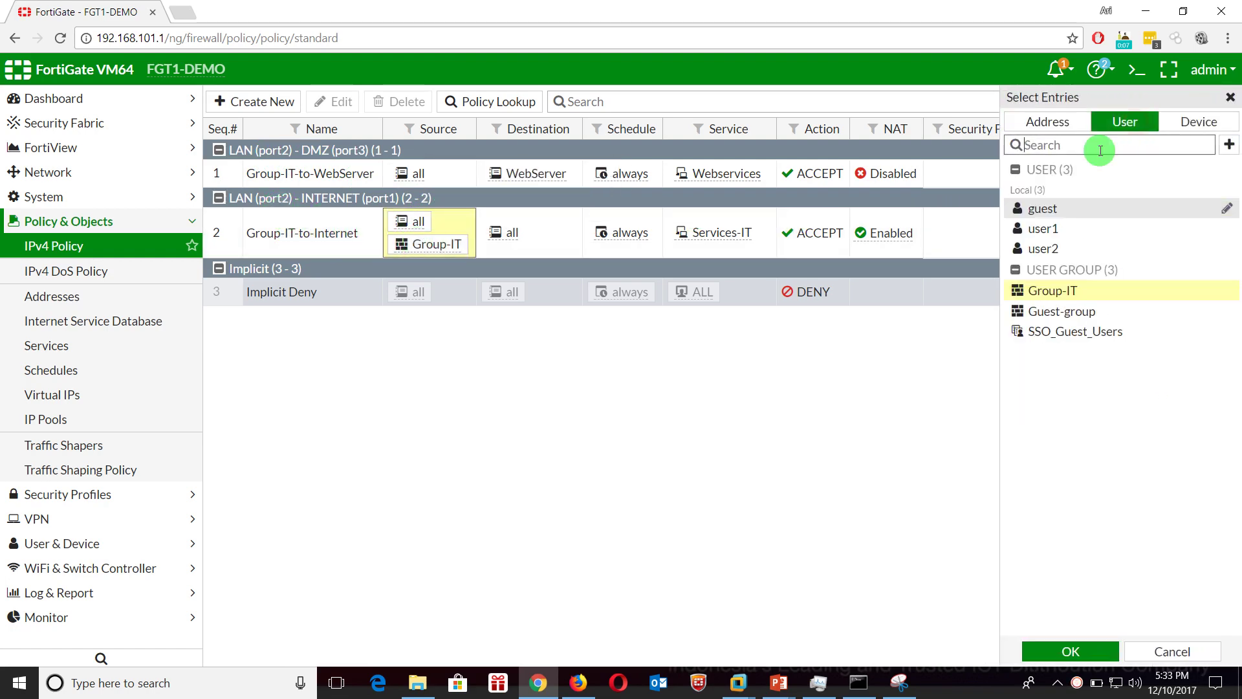
pyautogui.click(1027, 292)
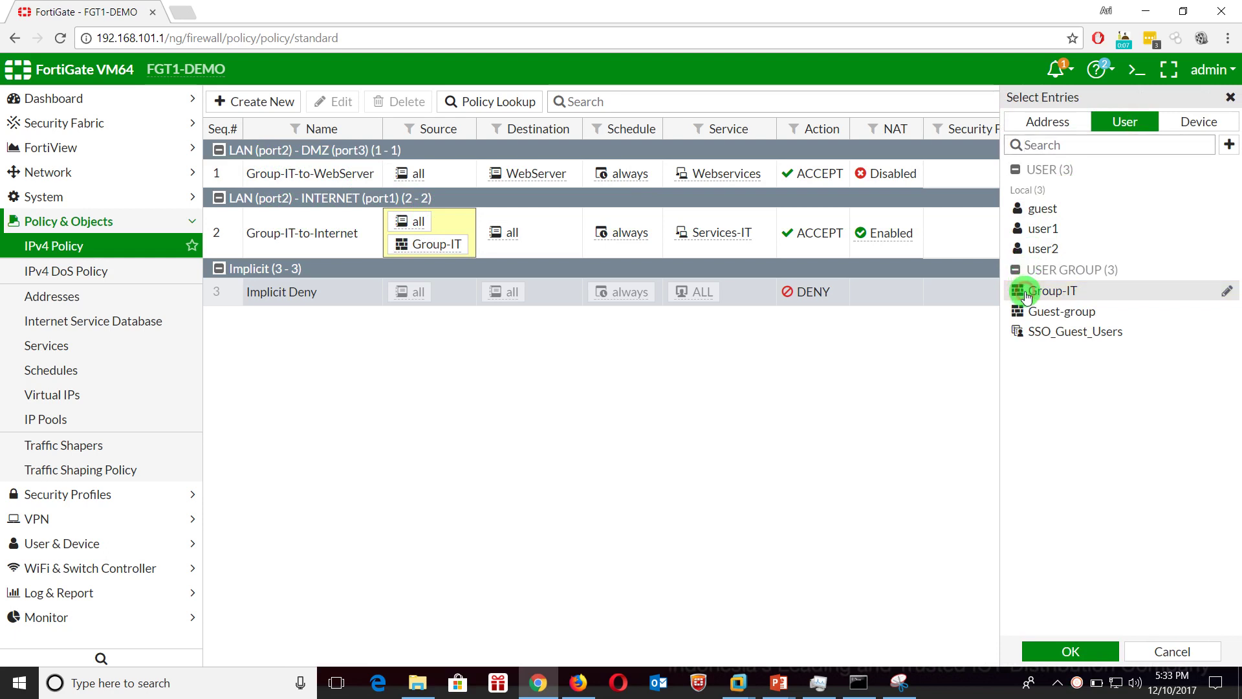
pyautogui.click(1070, 651)
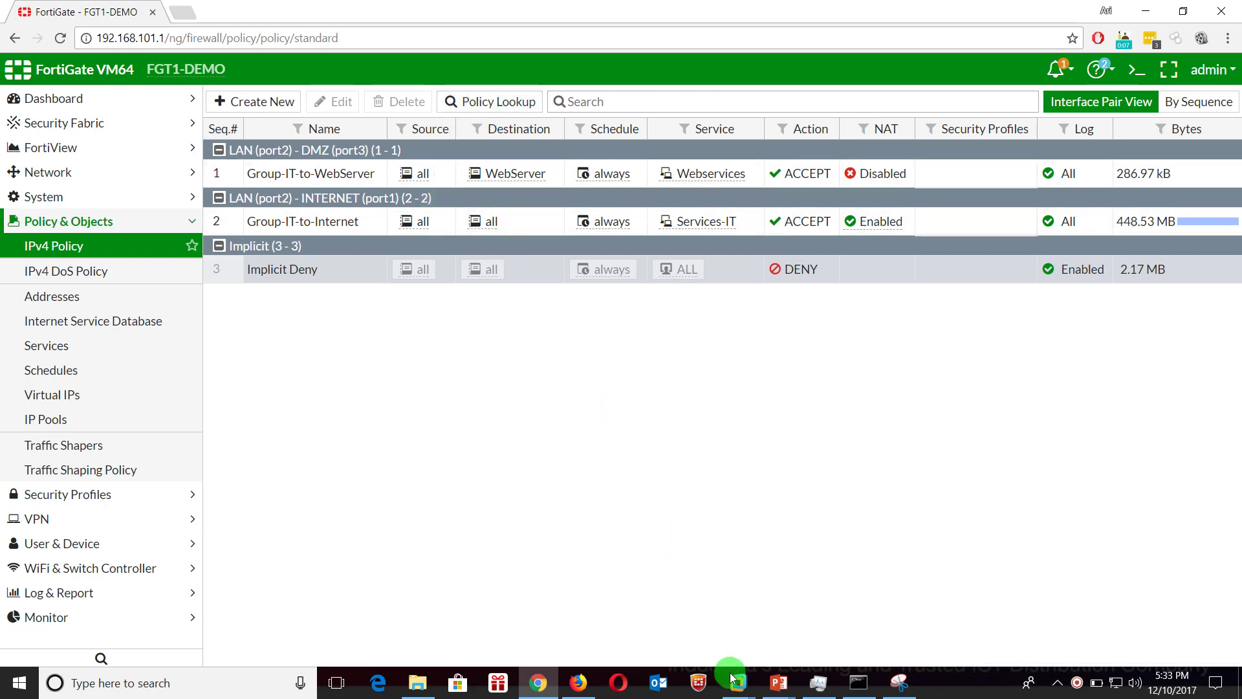
# - In the Win-7-Lite VM, close the old disclaimer, authentication and Synnex tabs
pyautogui.moveTo(724, 672)
pyautogui.click(748, 604)
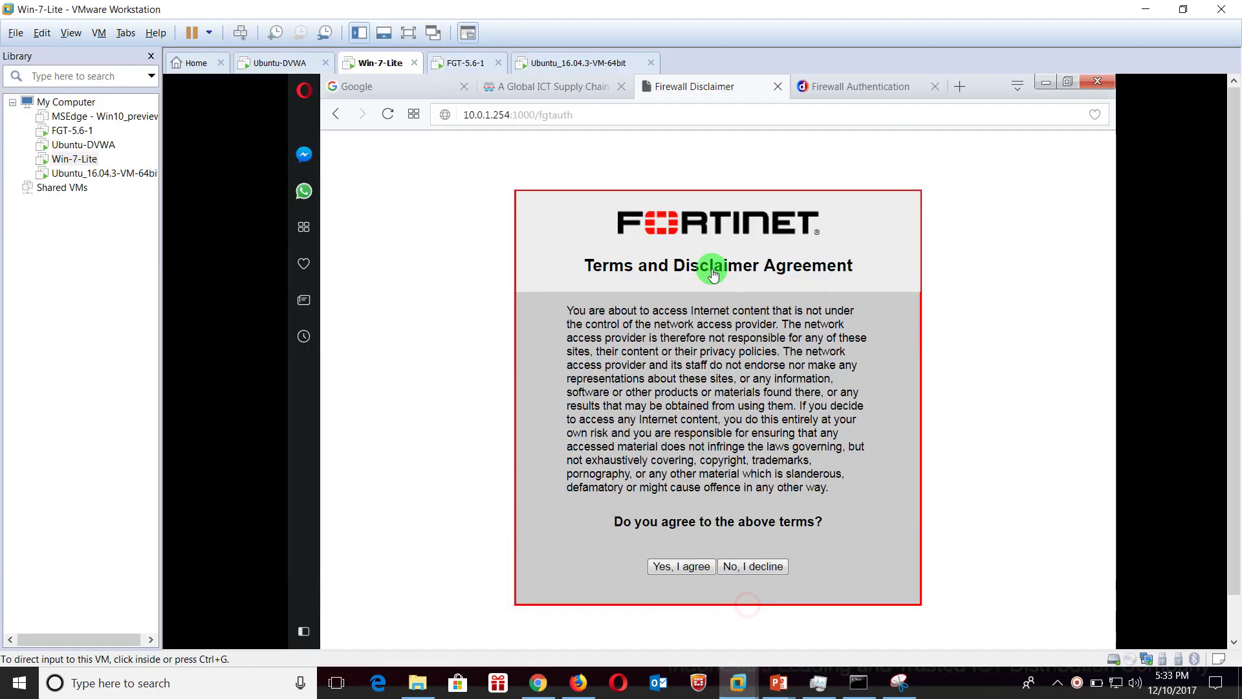
pyautogui.click(778, 87)
pyautogui.click(780, 89)
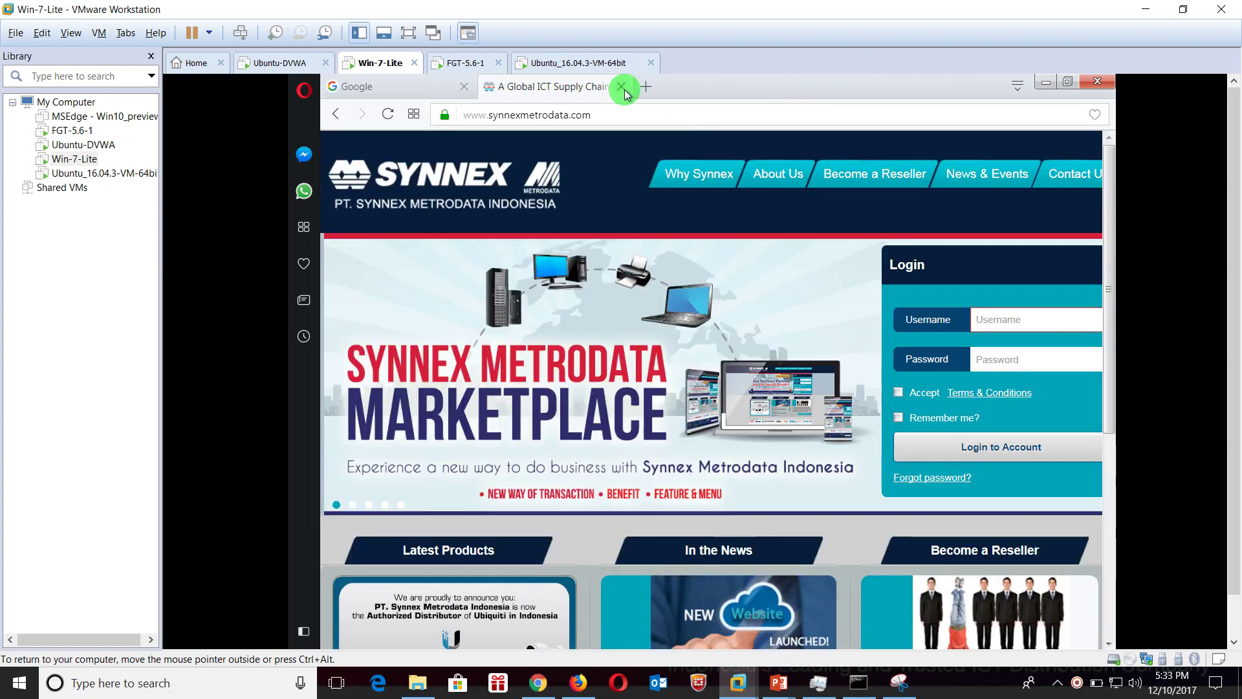
pyautogui.click(621, 87)
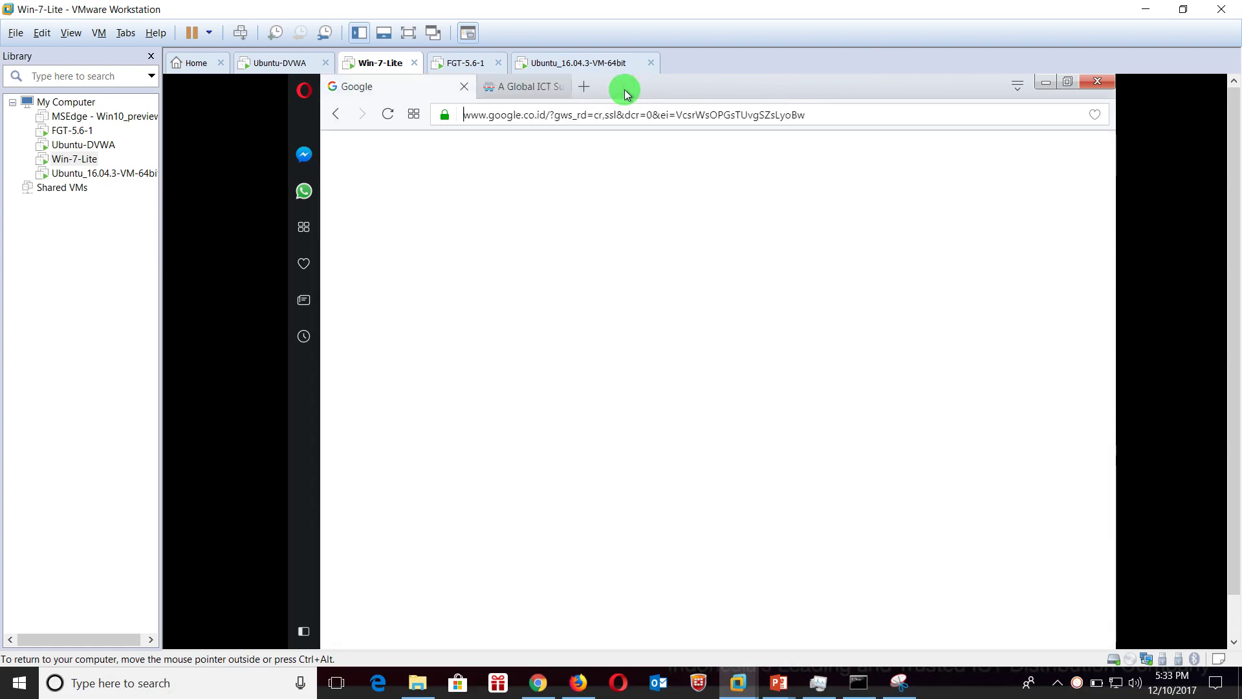
# - Browse to detik.com in Opera to trigger the captive portal
pyautogui.click(558, 119)
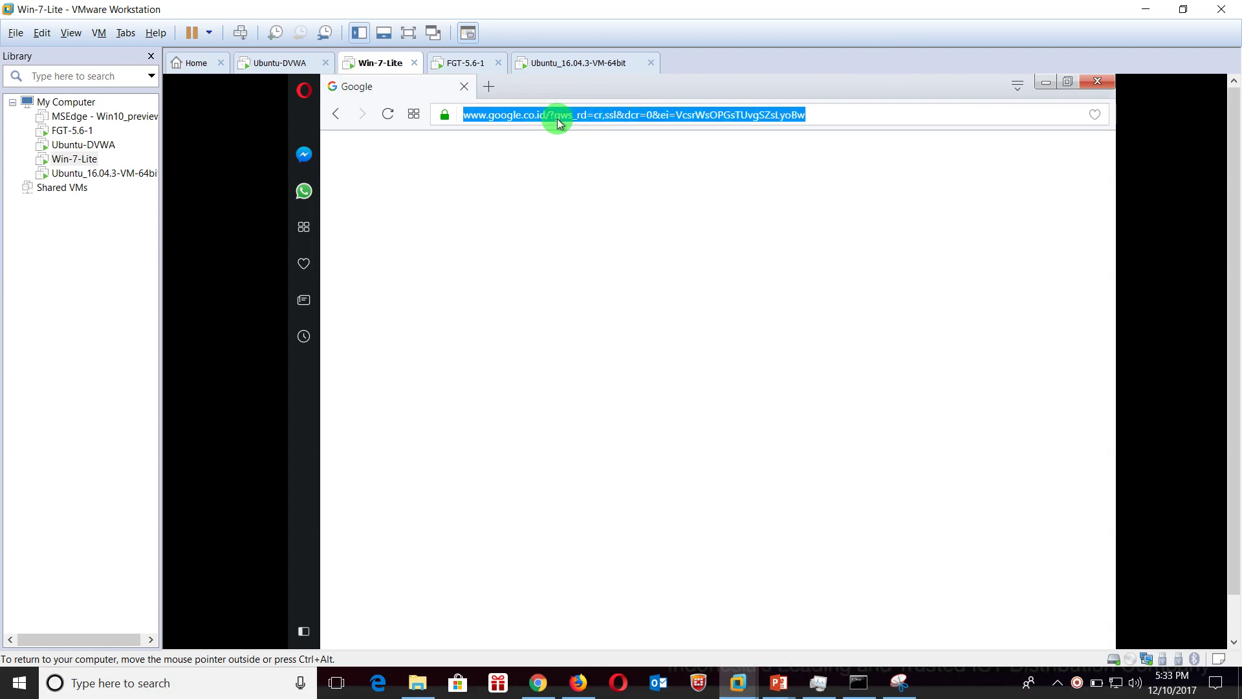
pyautogui.write('10')
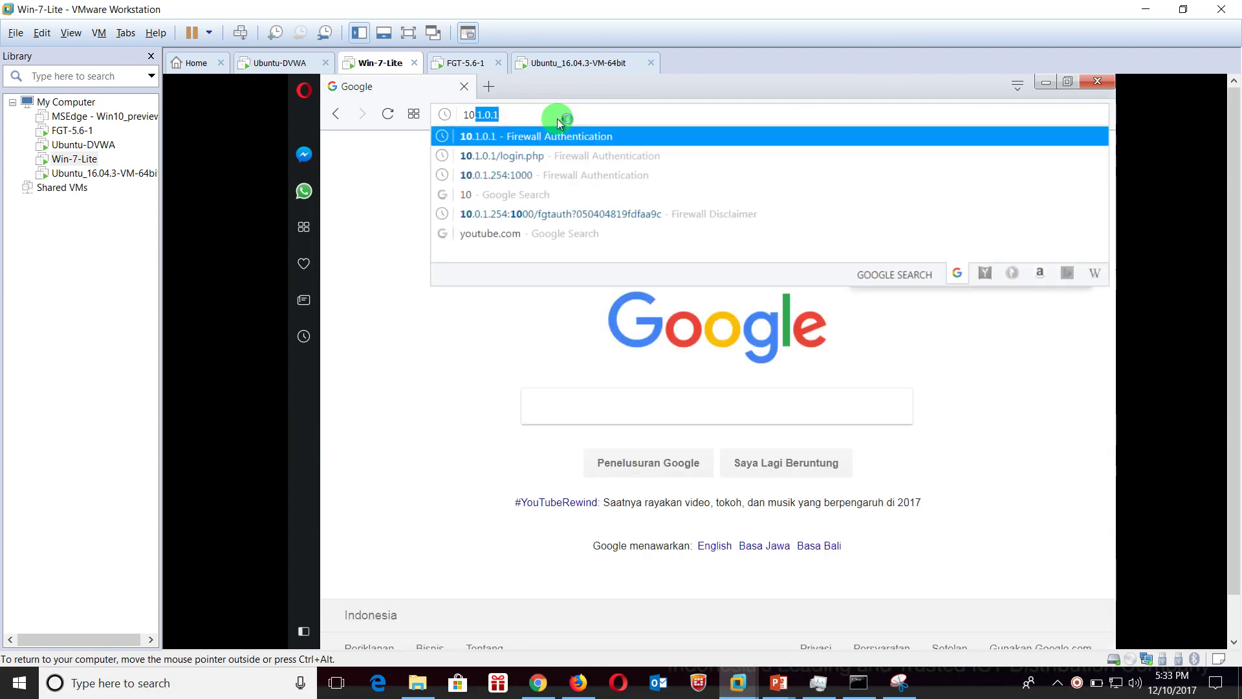
pyautogui.press('BackSpace')
pyautogui.press('BackSpace')
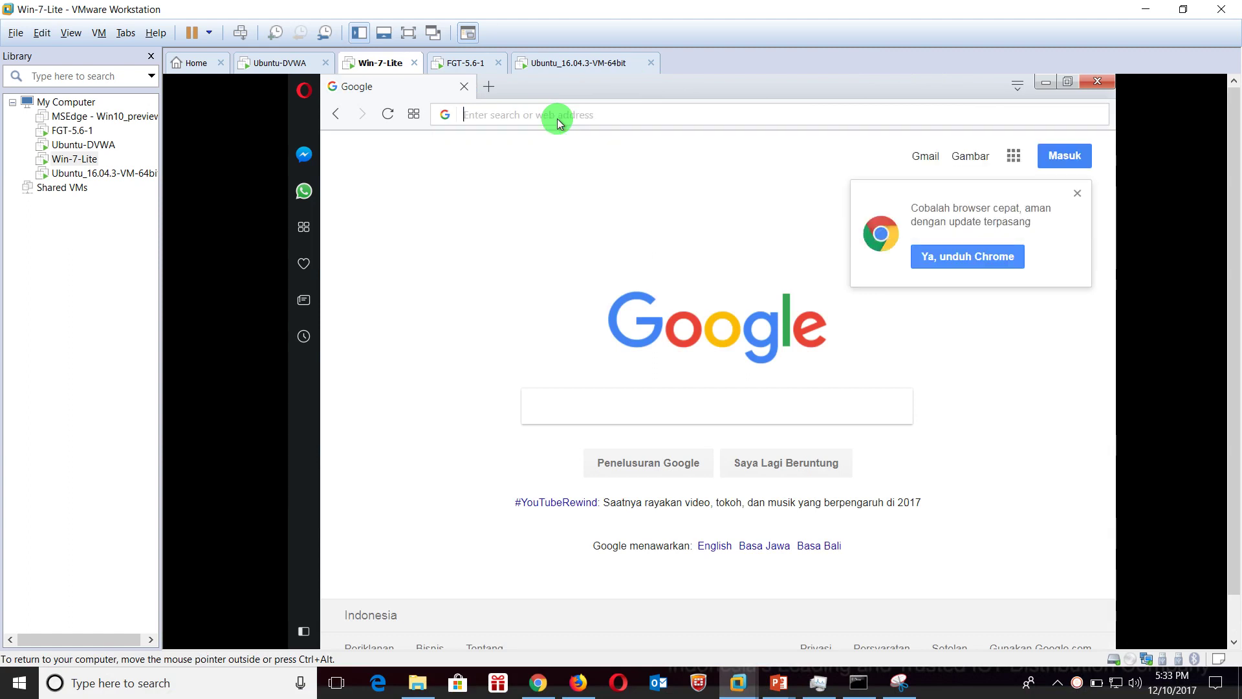
pyautogui.write('detik.com')
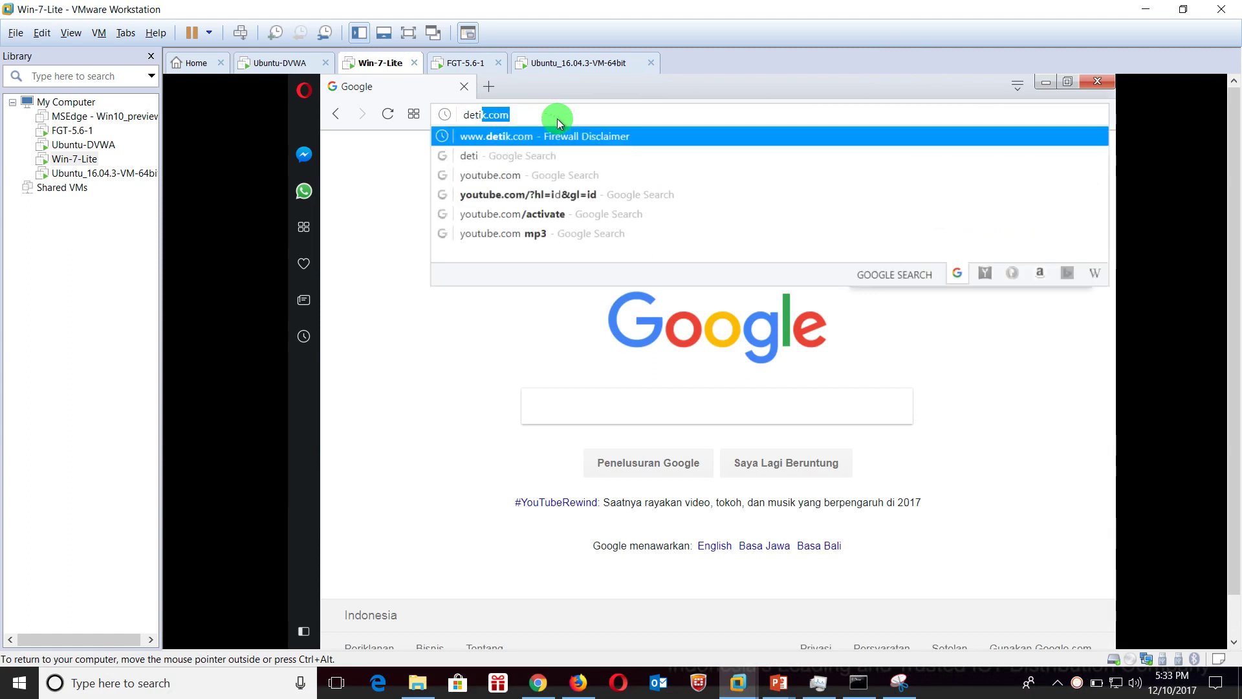
pyautogui.press('Return')
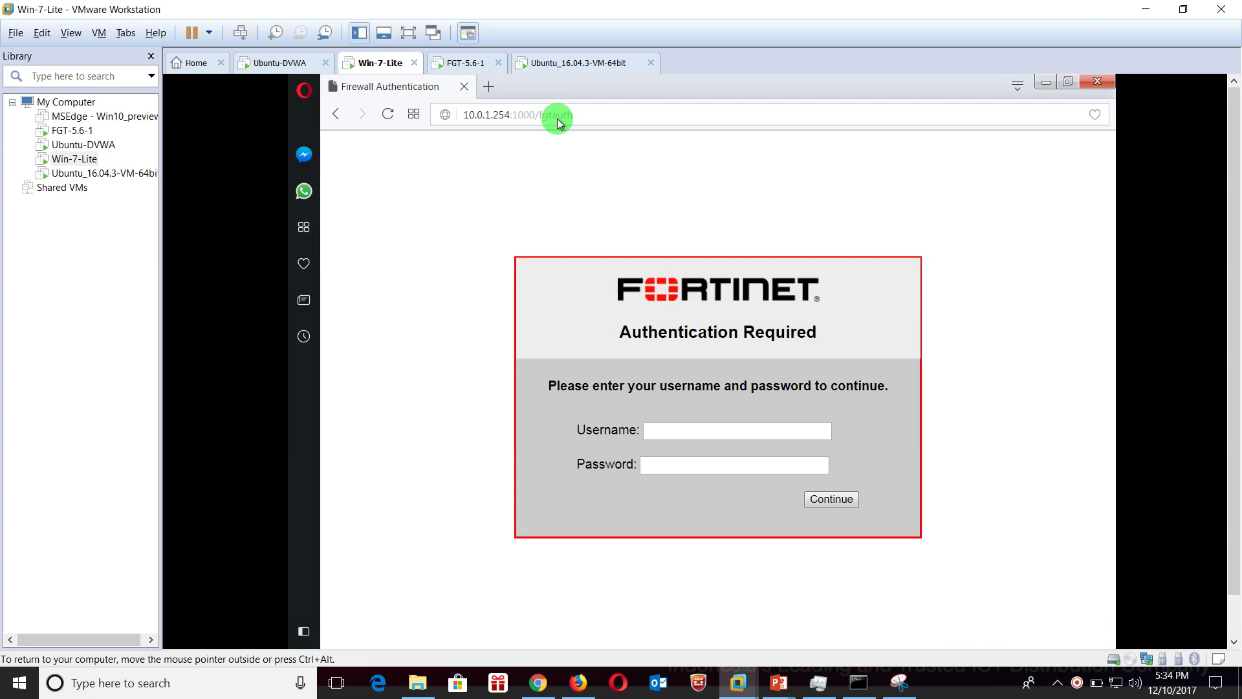
# - Sign in to the captive portal with a Group-IT user's username and password
pyautogui.click(706, 428)
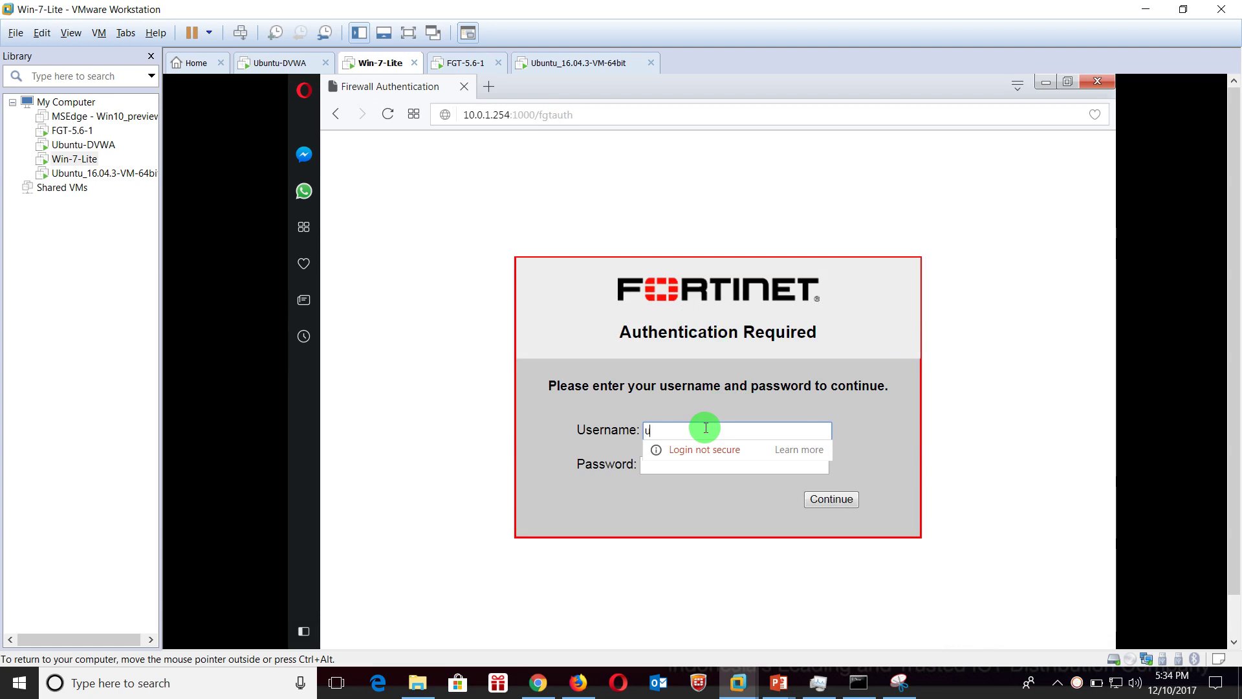
pyautogui.press('Tab')
pyautogui.write('••')
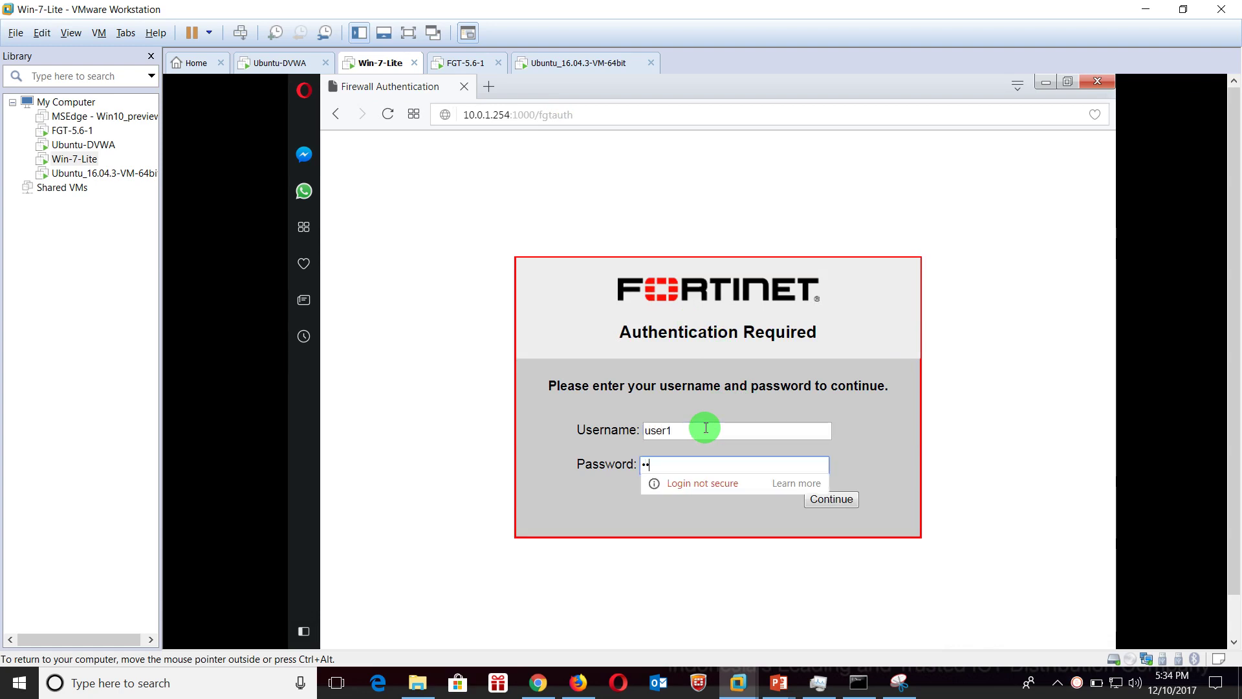
pyautogui.press('Return')
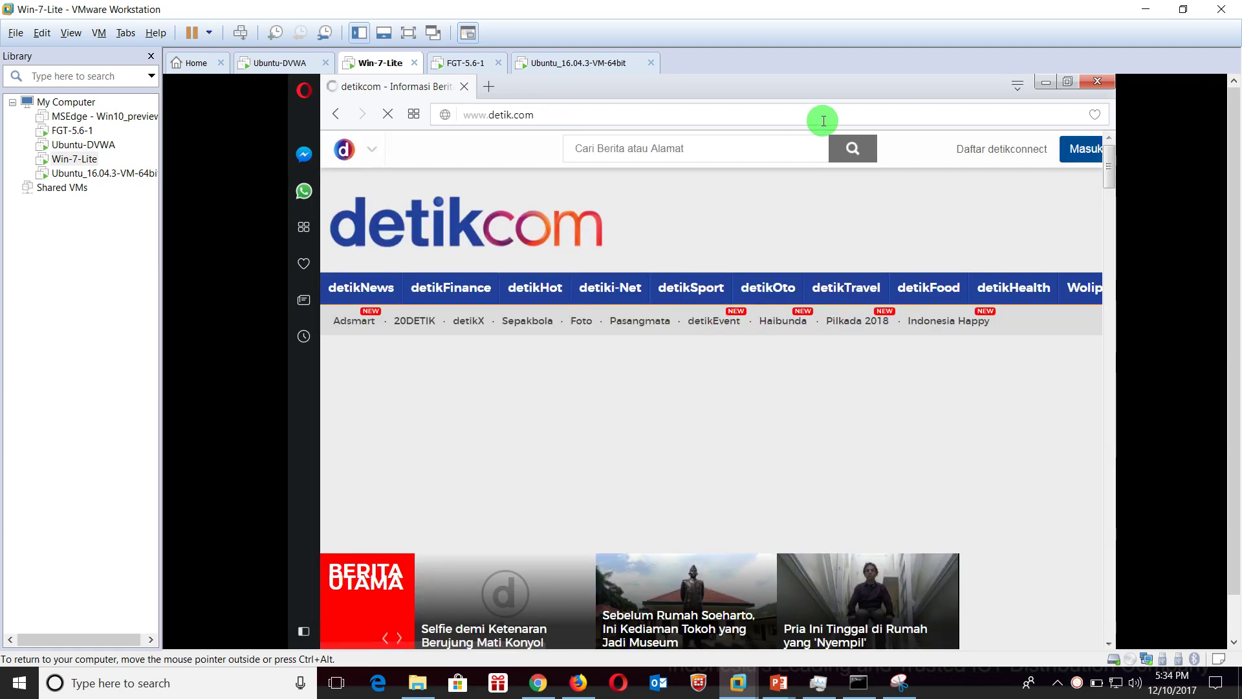
# - Load 10.1.0.1 in a new Opera tab to reach the DVWA login page
pyautogui.click(495, 94)
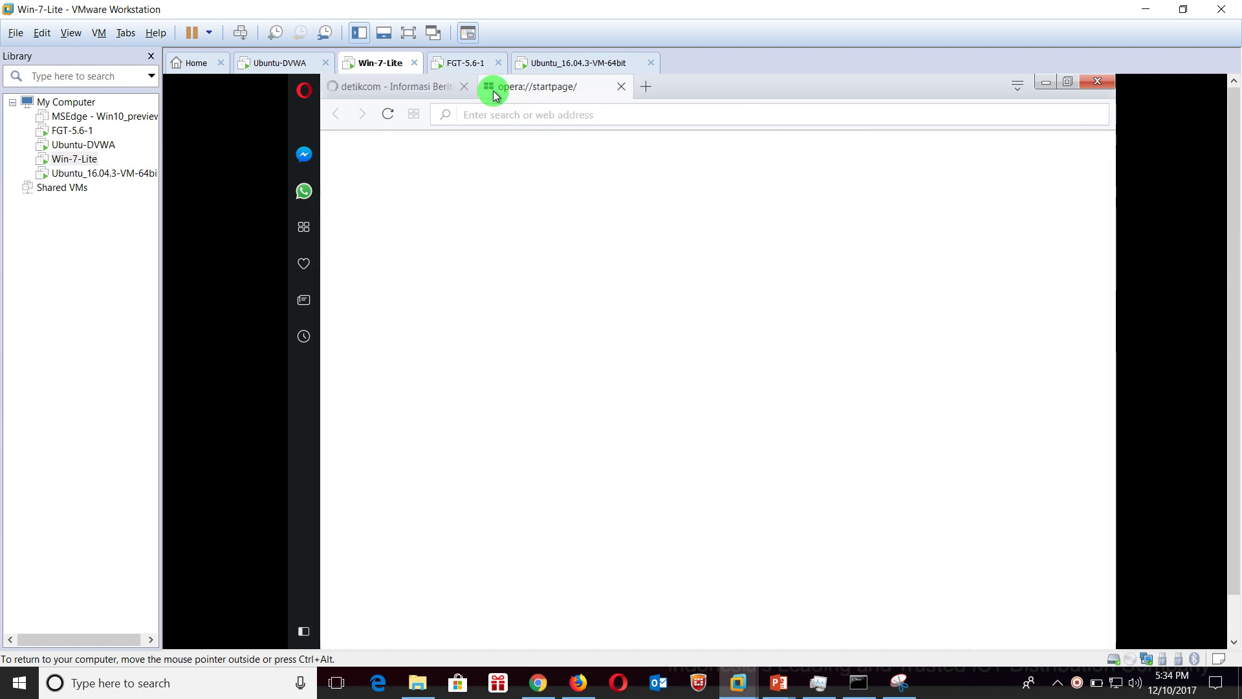
pyautogui.write('10.')
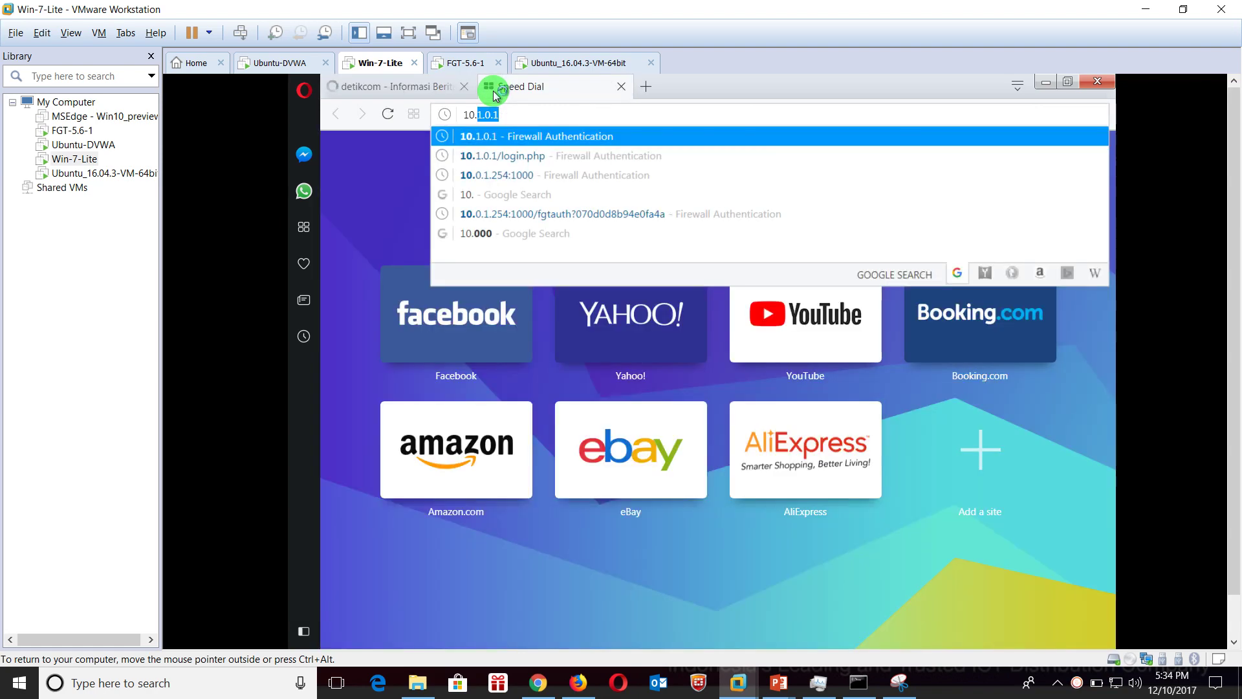
pyautogui.write('1.0.1')
pyautogui.press('Return')
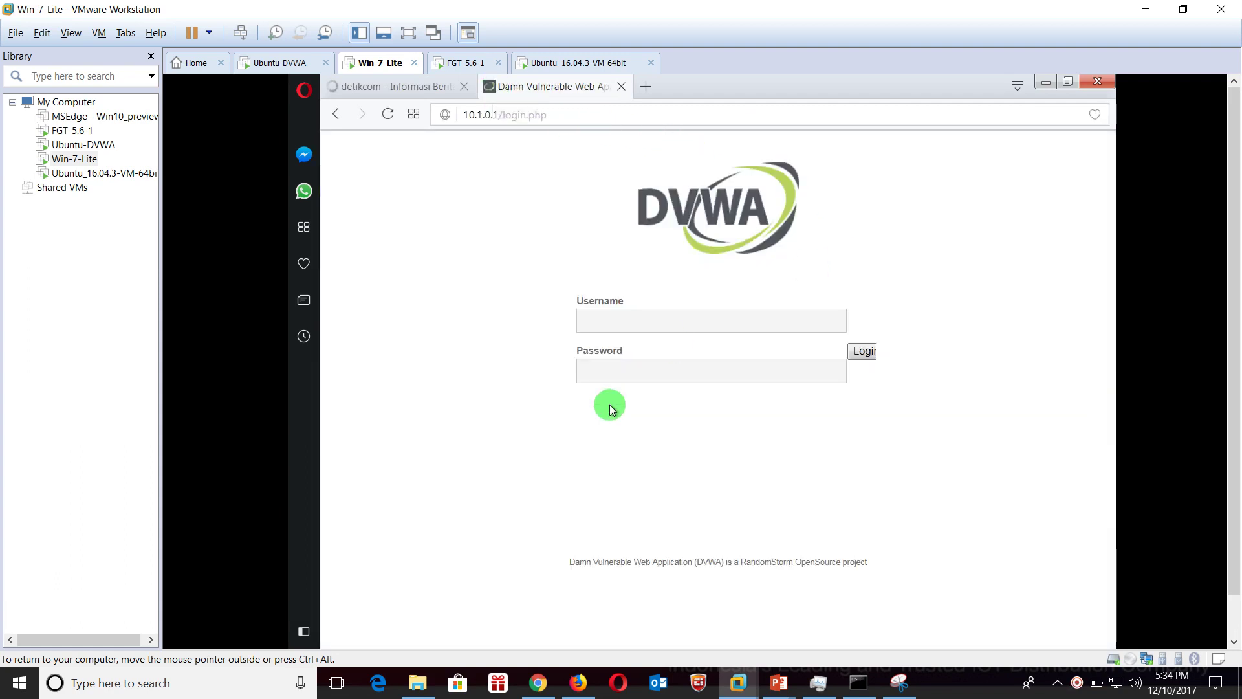
# - Log in to the FortiGate admin GUI in Chrome using the saved admin credentials
pyautogui.click(538, 683)
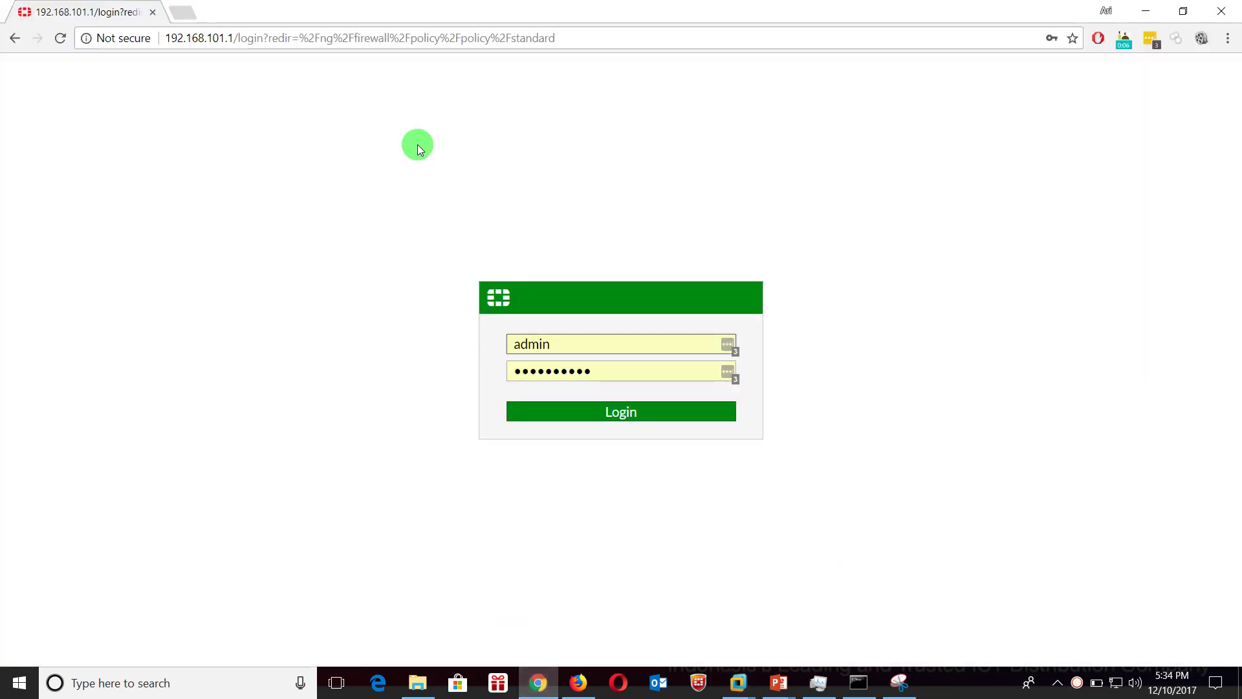
pyautogui.click(619, 363)
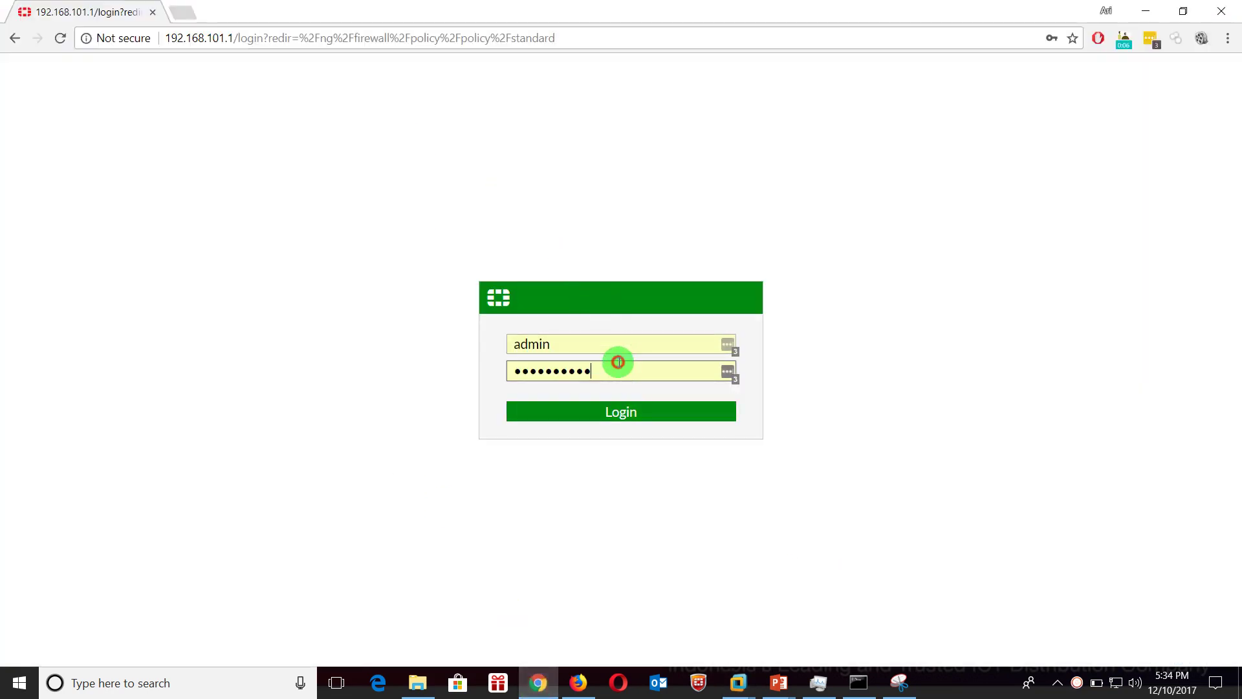
pyautogui.press('Return')
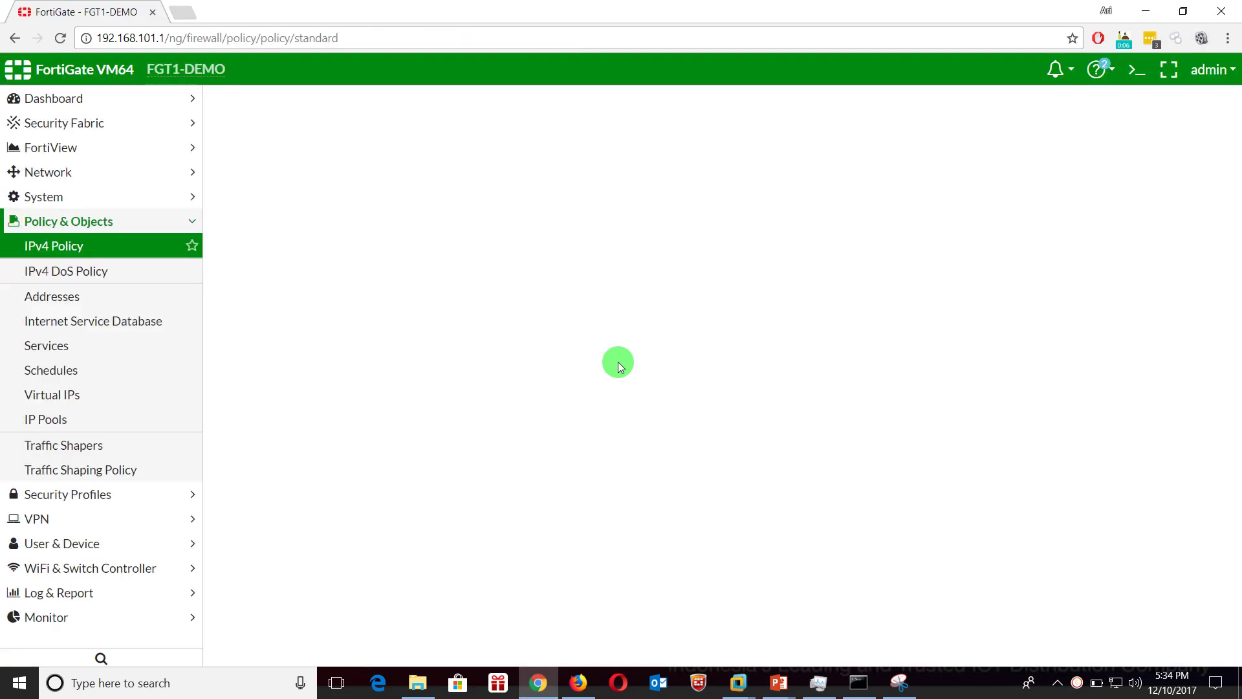
# - Open Monitor > Firewall User Monitor and view user1's session actions without deauthenticating
pyautogui.click(95, 615)
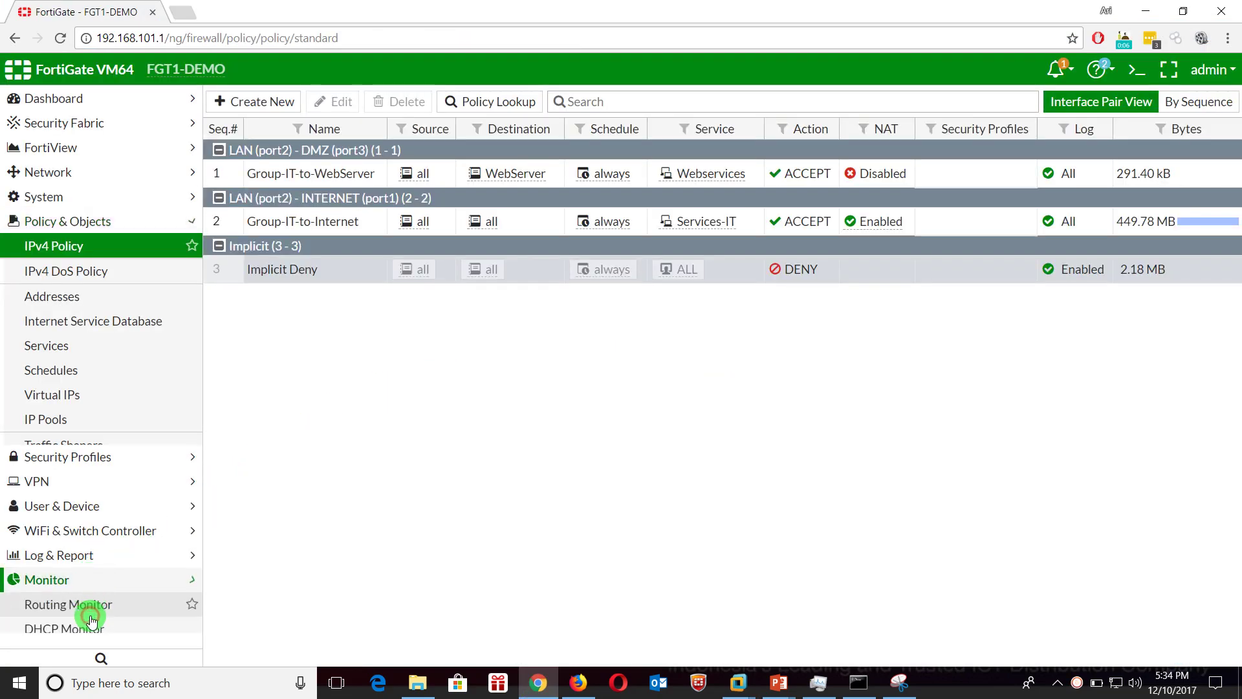
pyautogui.click(93, 517)
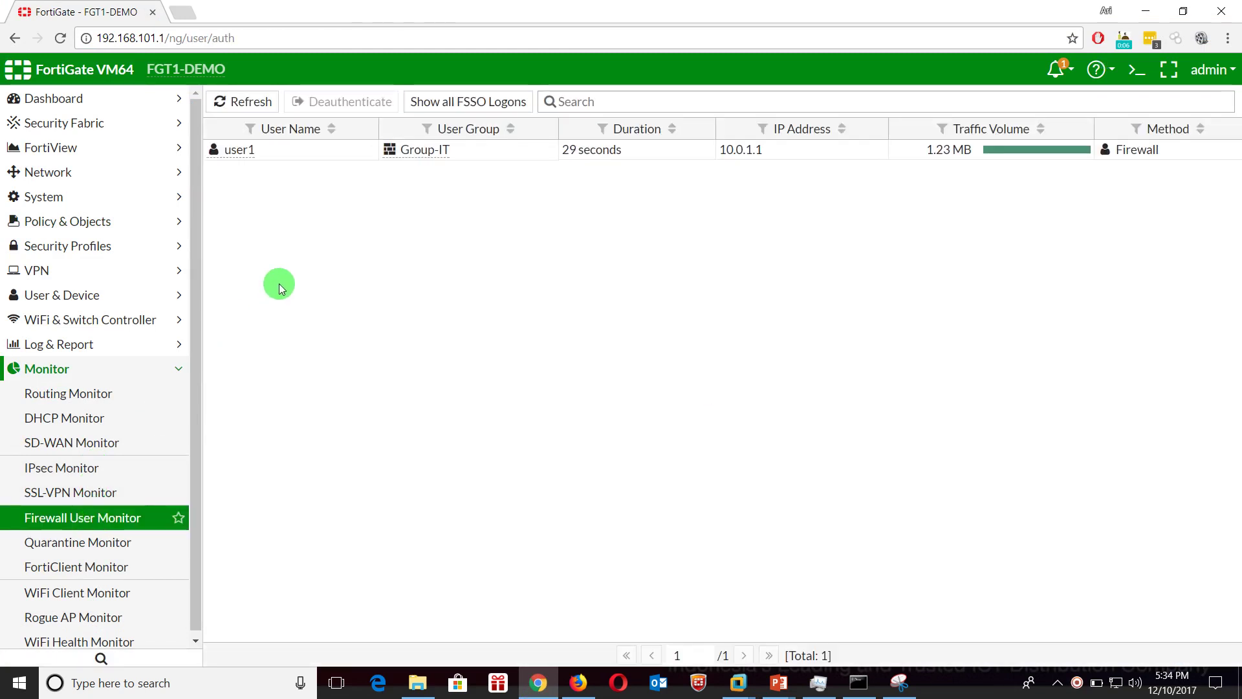
pyautogui.rightClick(308, 155)
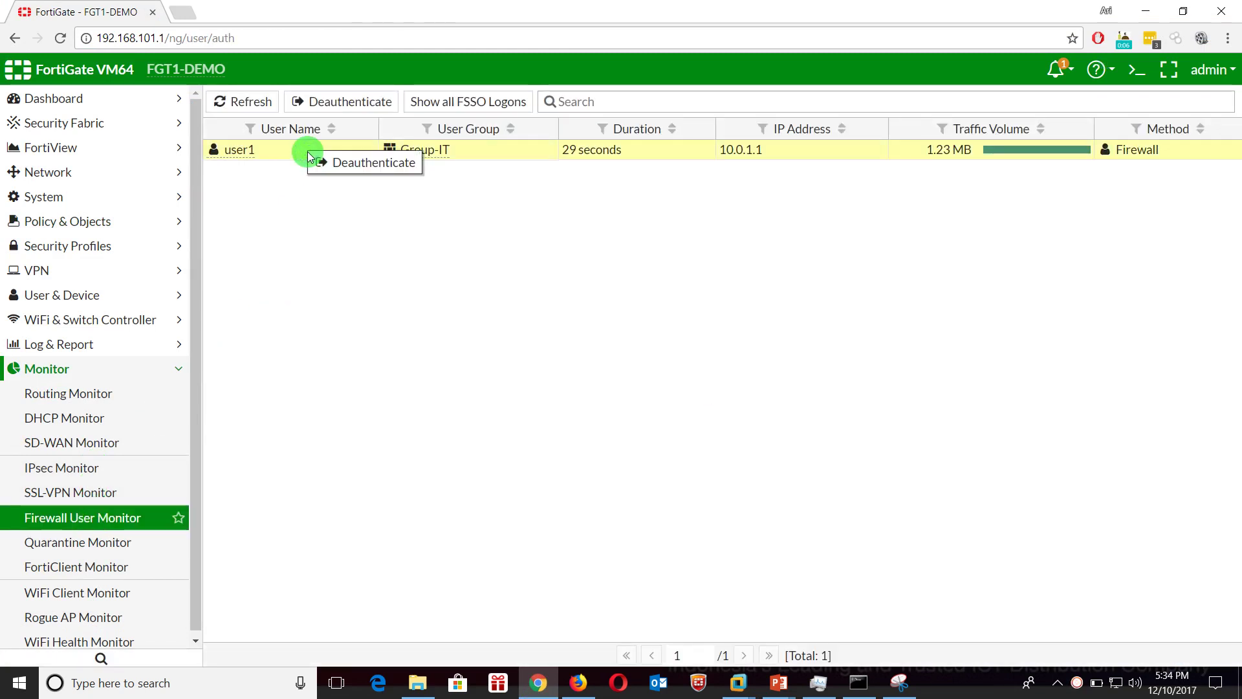
pyautogui.click(368, 273)
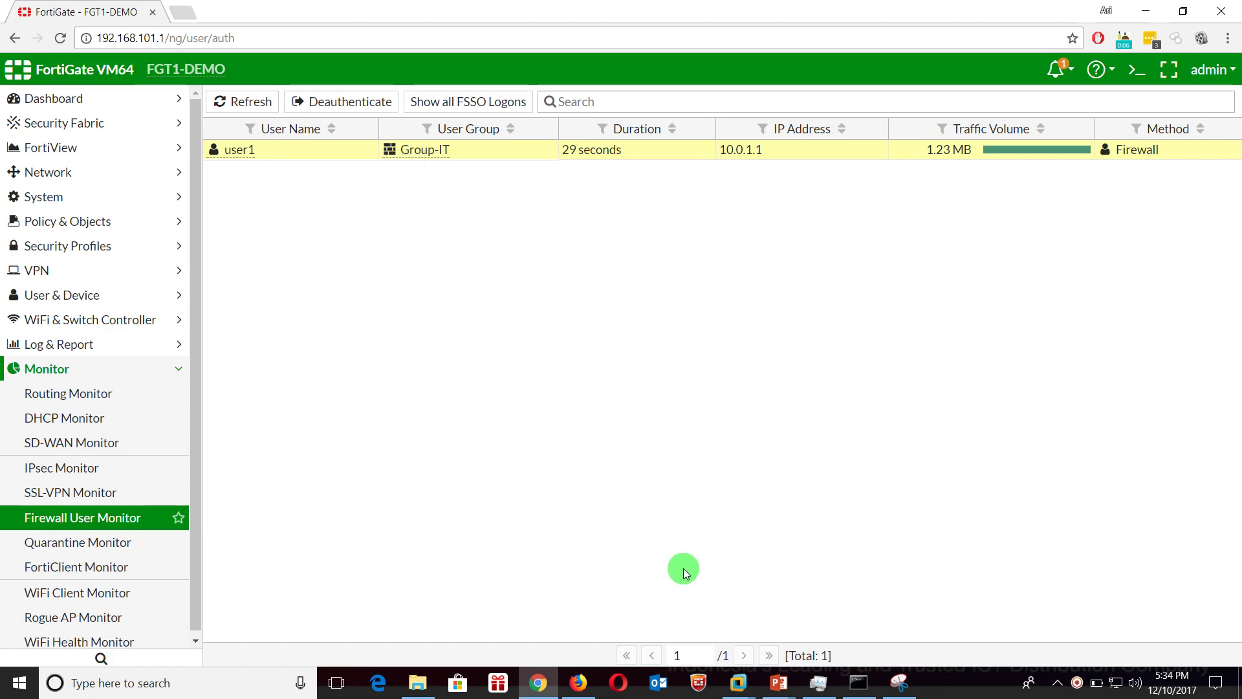
pyautogui.moveTo(740, 691)
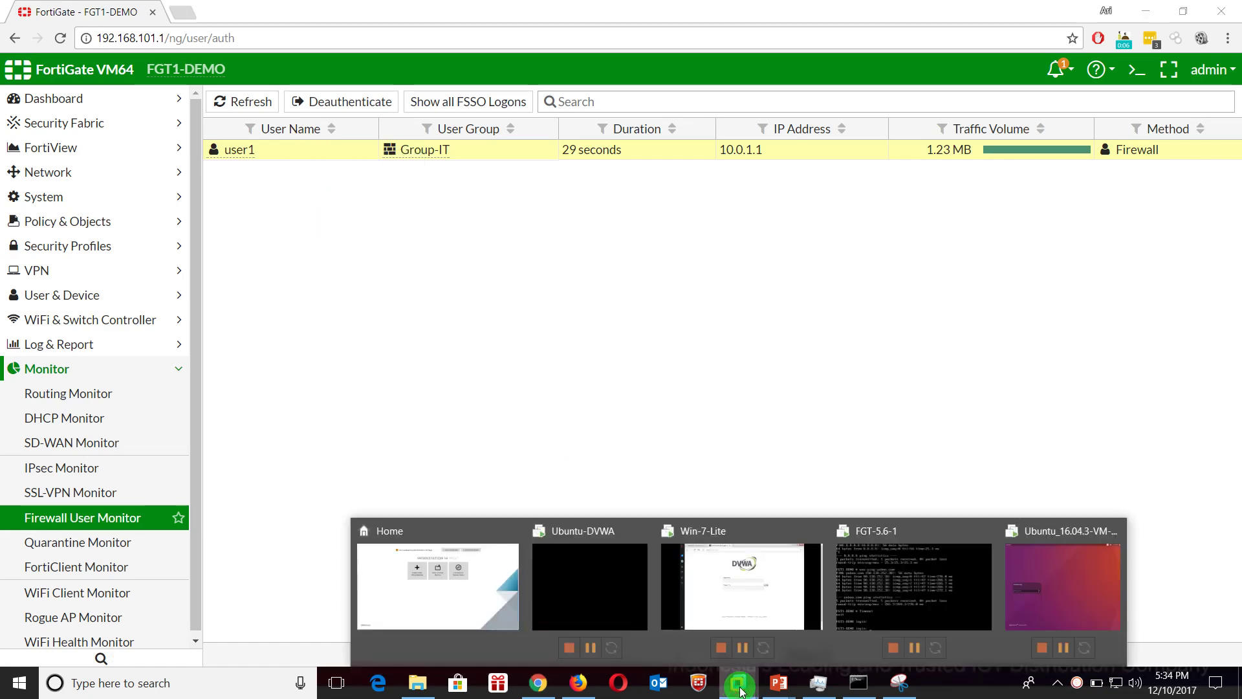
pyautogui.click(1100, 579)
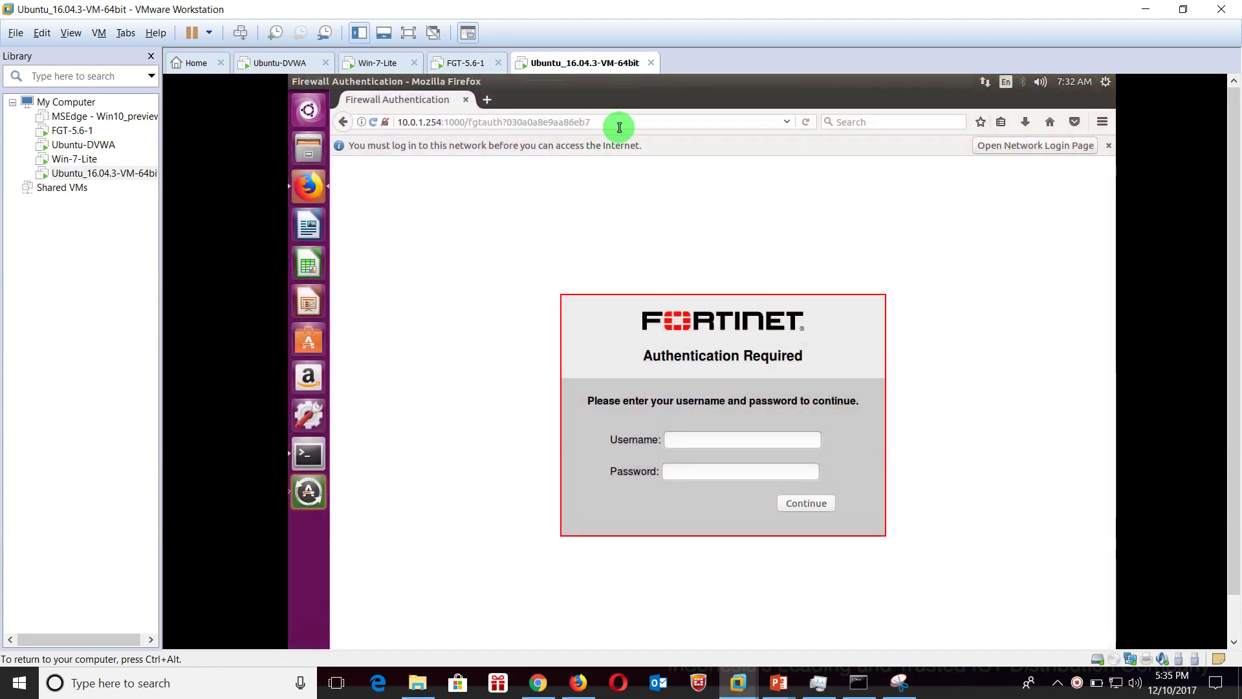
pyautogui.click(619, 124)
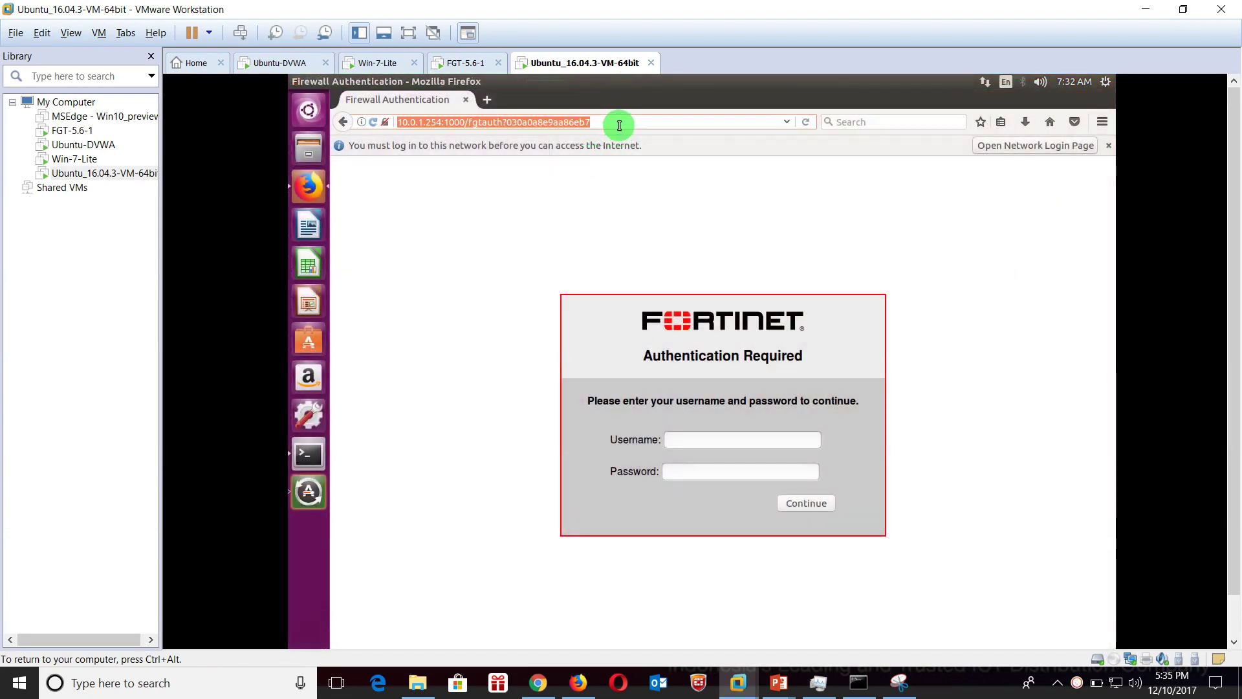
pyautogui.write('www.synnexmetrodata.com/')
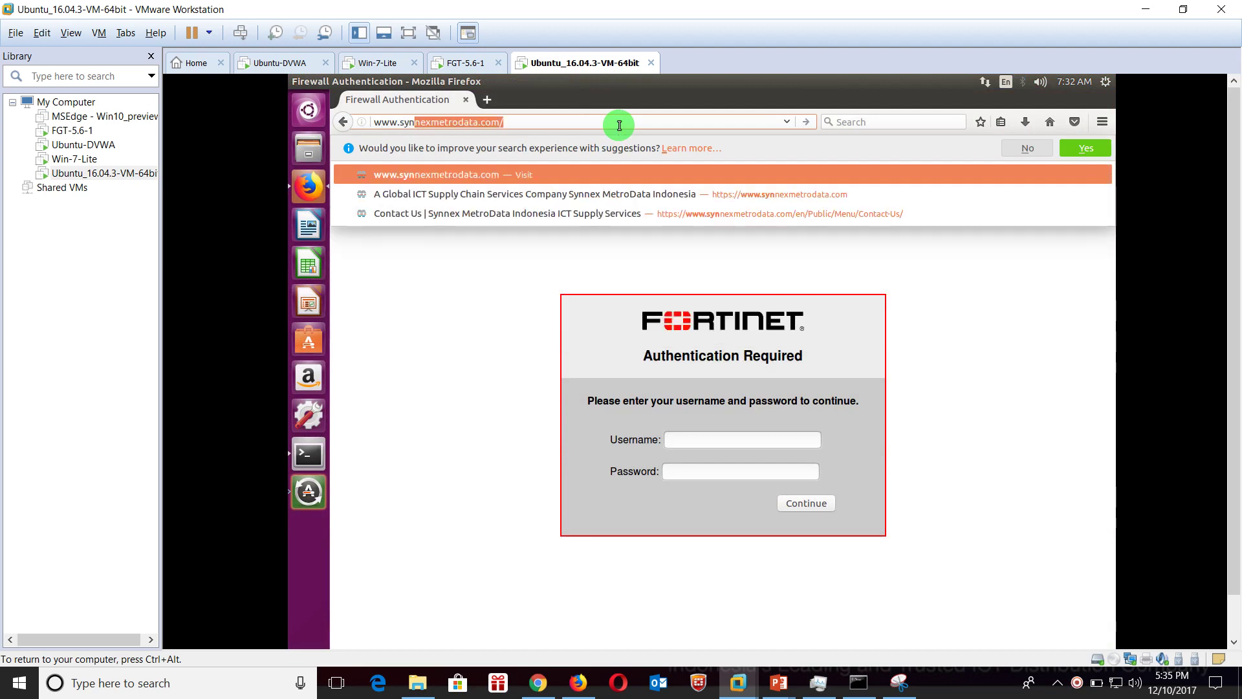
pyautogui.press('Return')
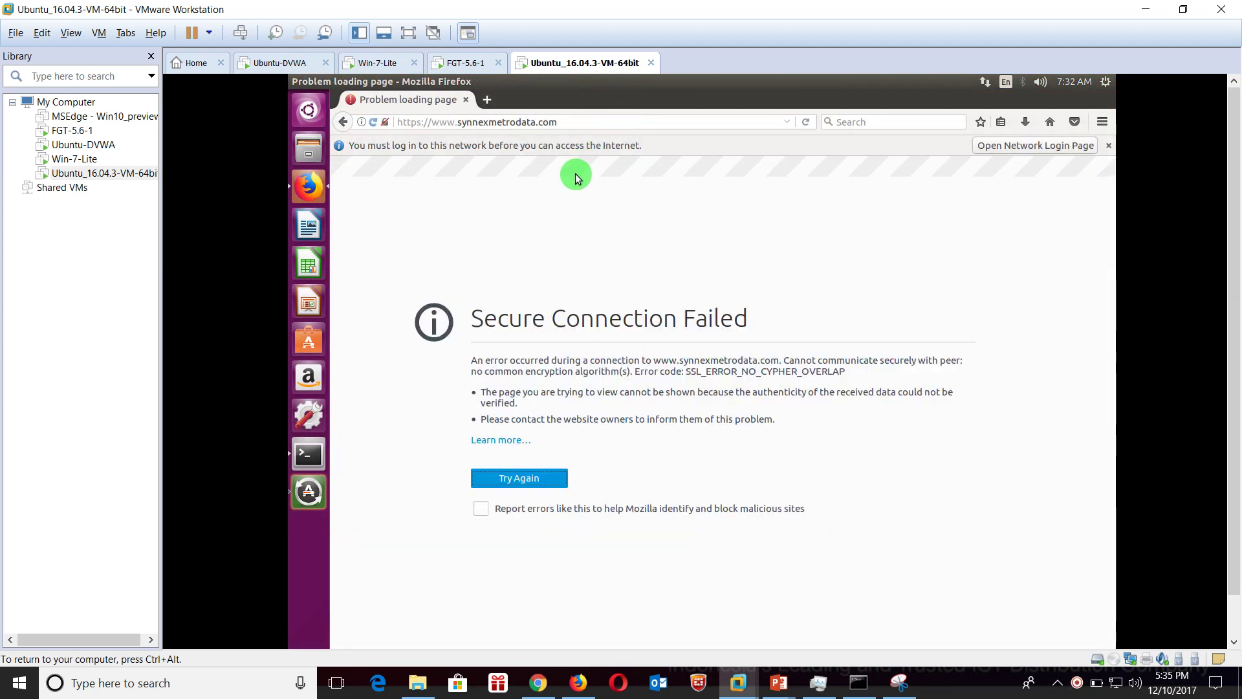
pyautogui.click(453, 125)
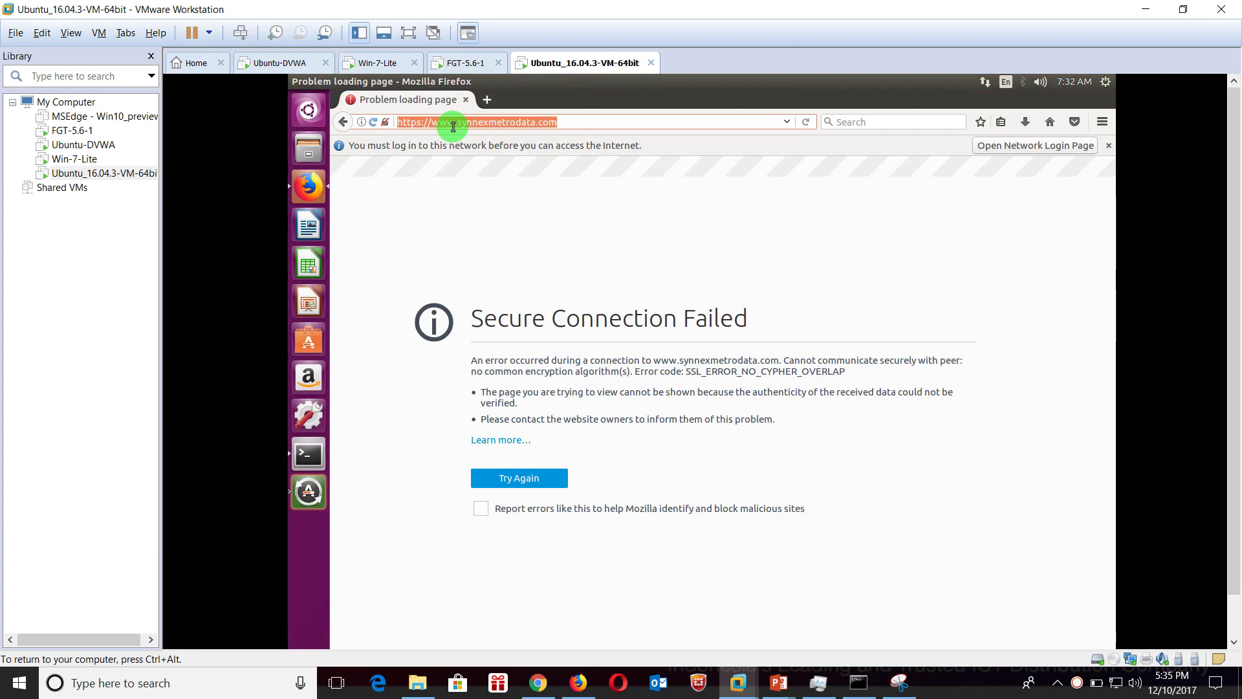
pyautogui.write('www.detik.com/')
pyautogui.press('Return')
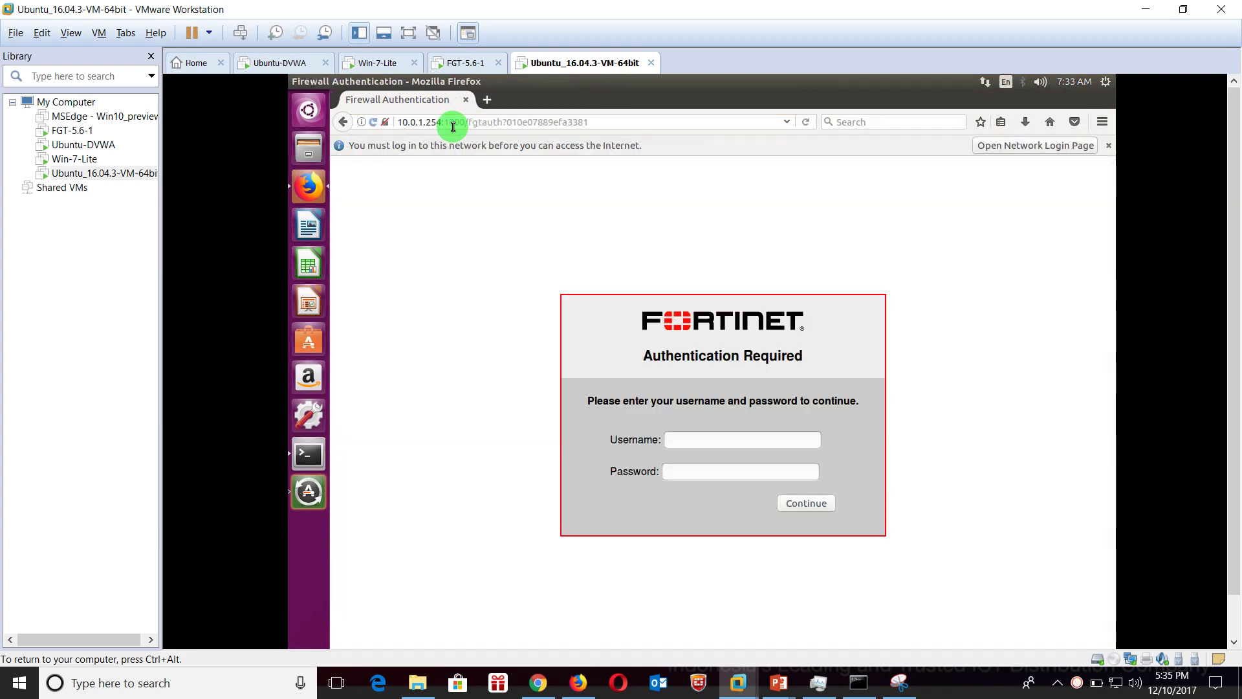
# - Sign in to the captive portal as user2 and decline saving the login
pyautogui.click(704, 443)
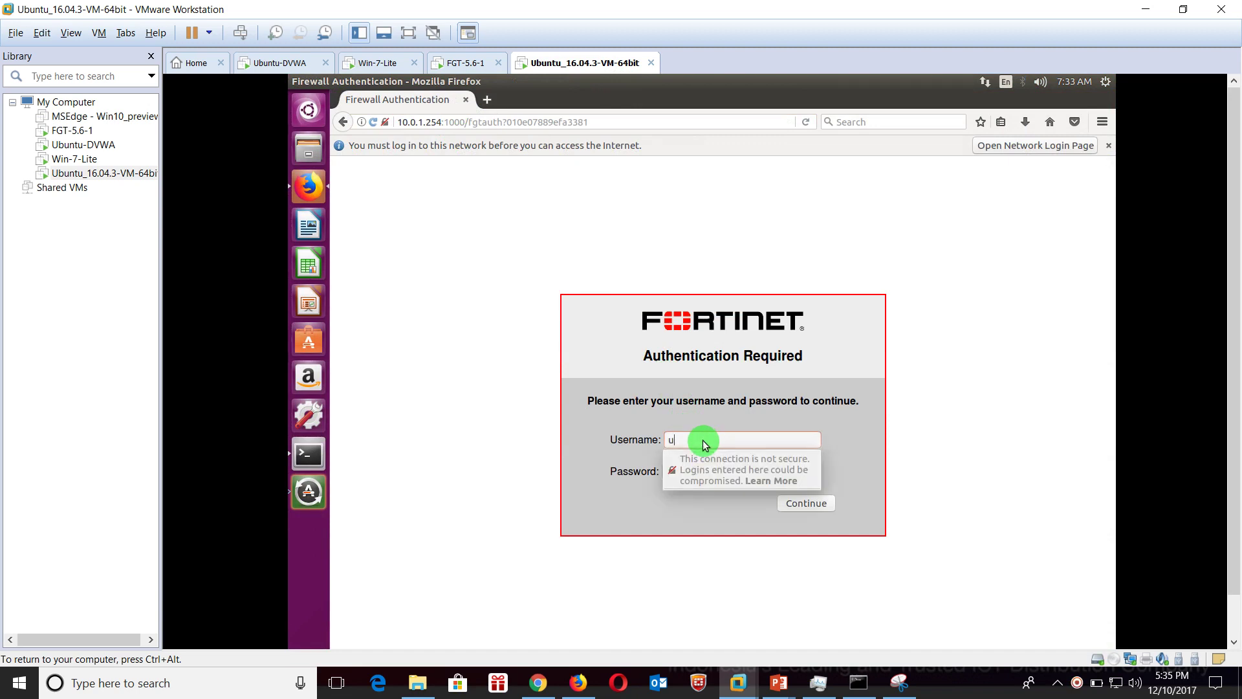
pyautogui.press('Tab')
pyautogui.write('p')
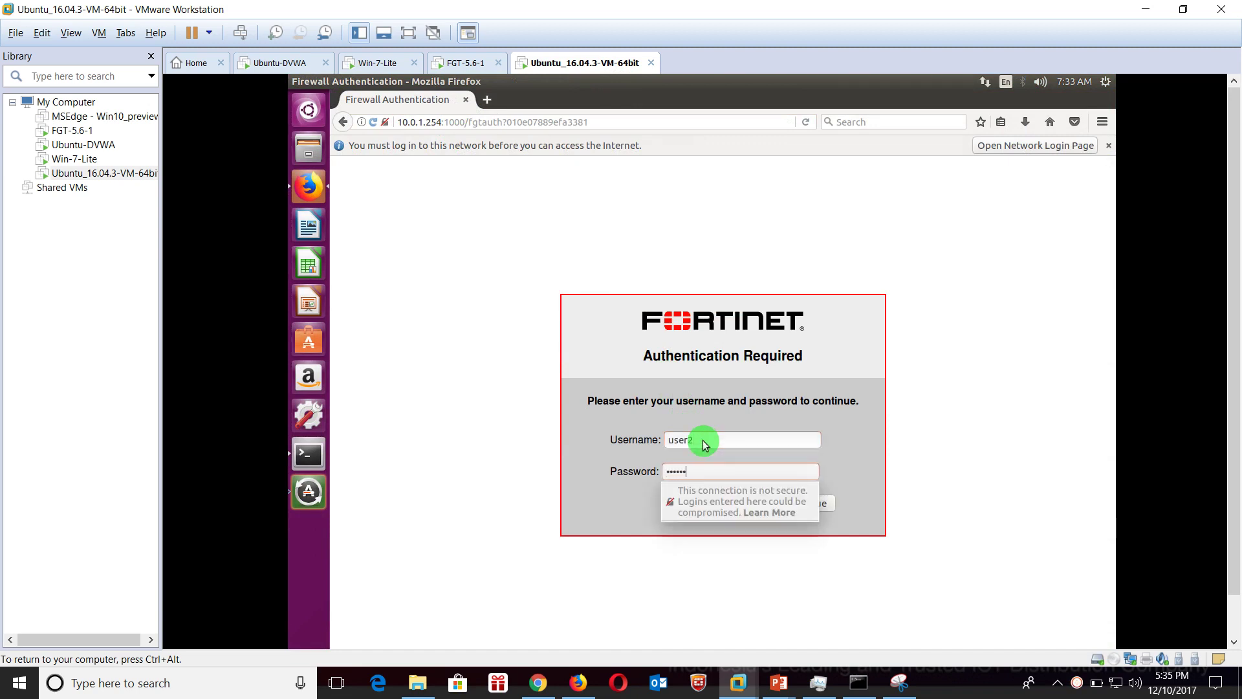
pyautogui.press('Return')
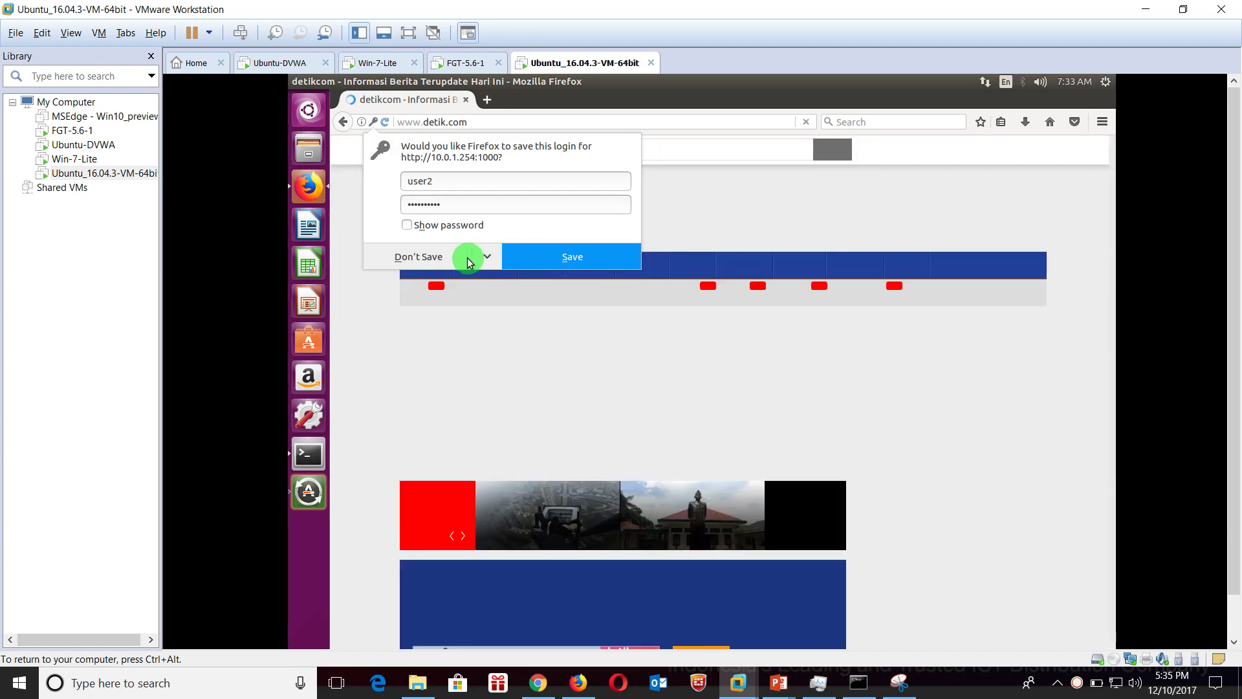
pyautogui.click(484, 258)
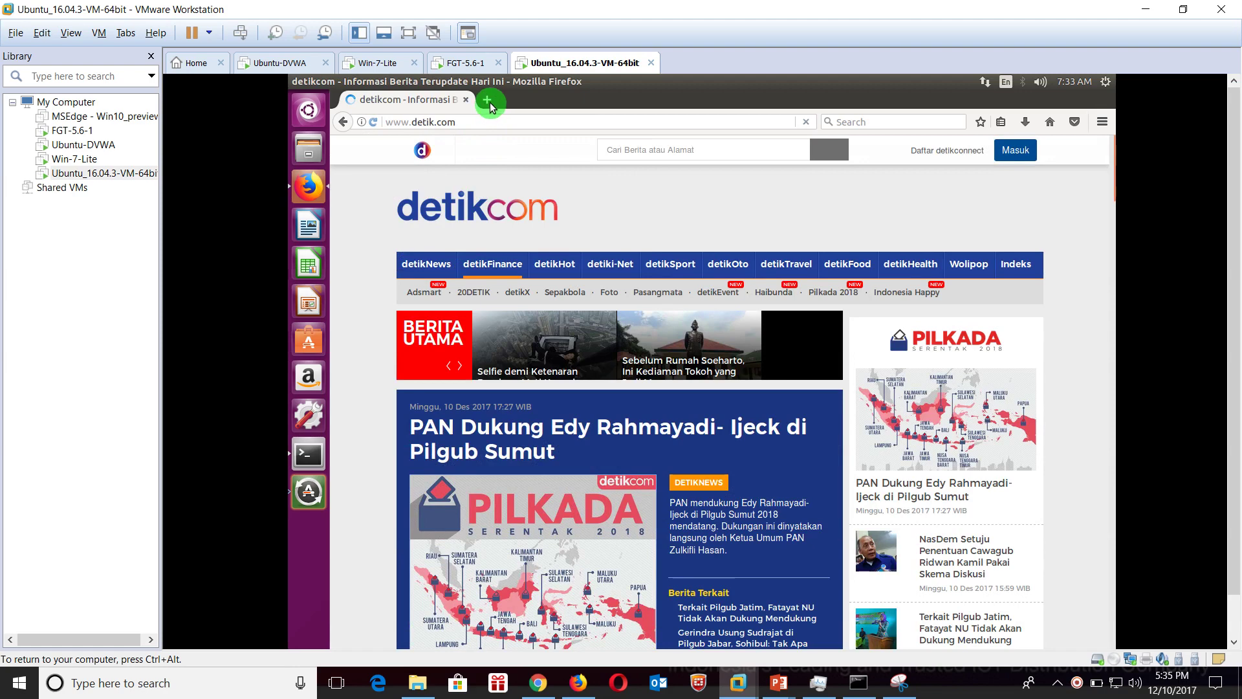
# - Load 10.1.0.1 in a new tab, then refresh FortiGate's user monitor to show user2
pyautogui.click(489, 104)
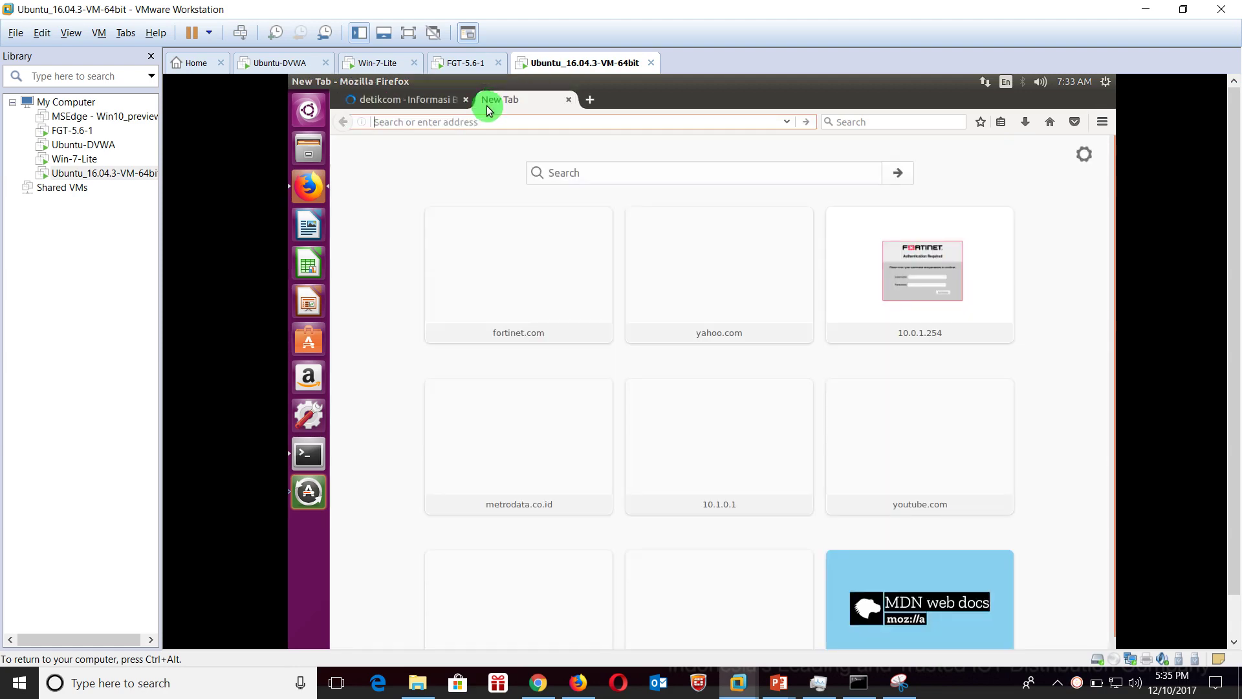
pyautogui.write('10.1.0.1/')
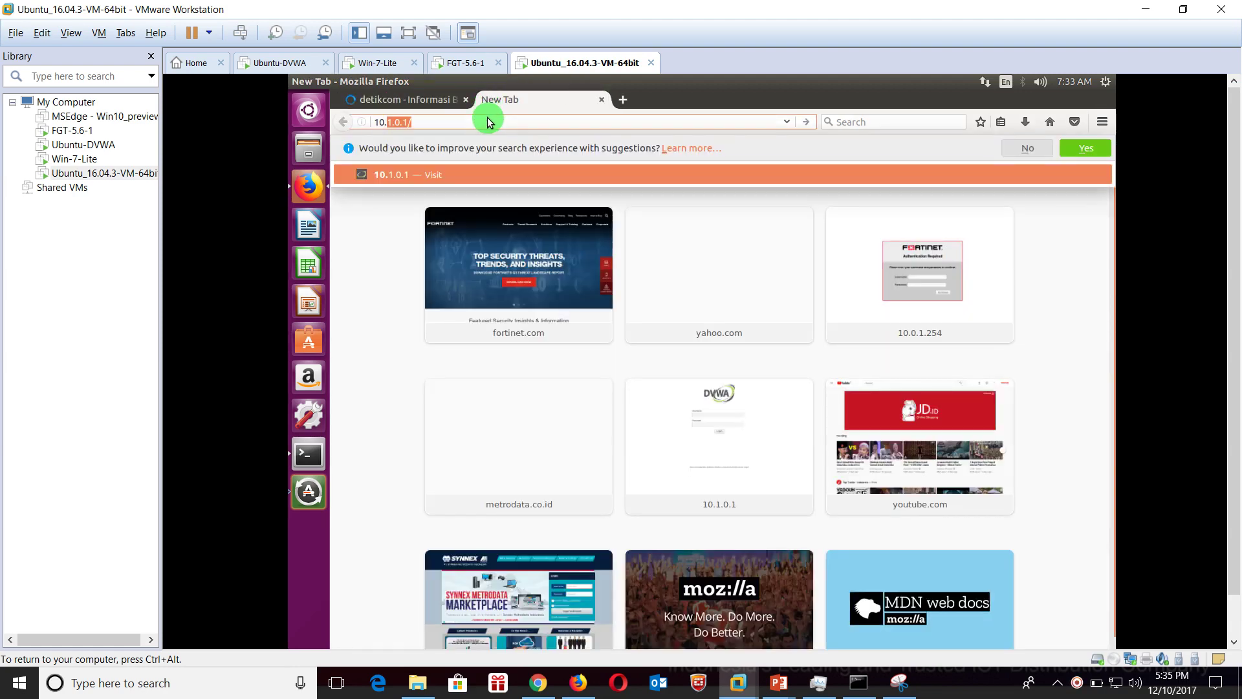
pyautogui.press('Return')
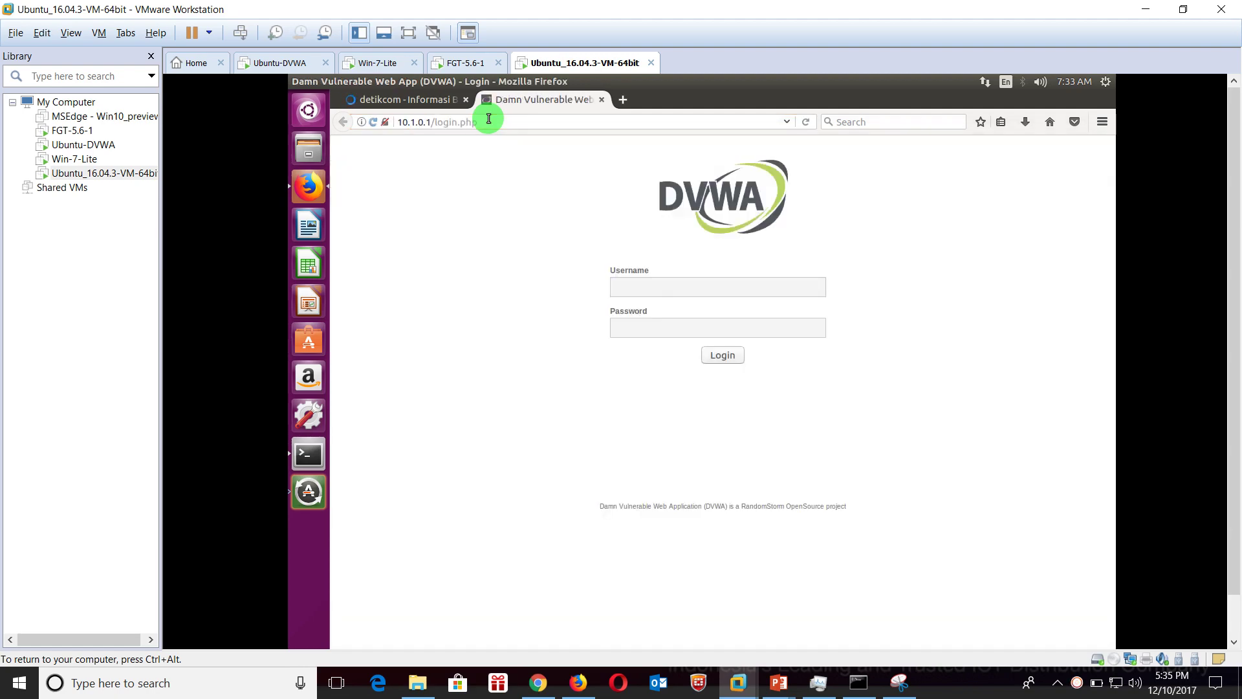
pyautogui.click(540, 693)
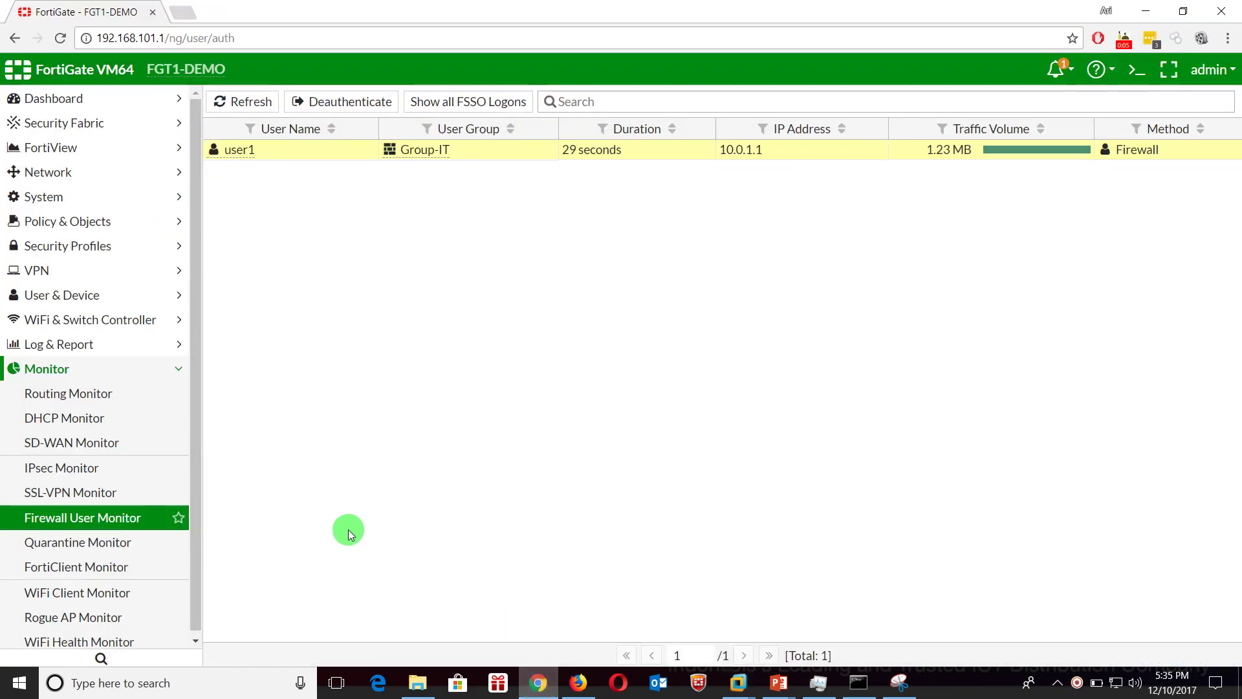
pyautogui.click(237, 104)
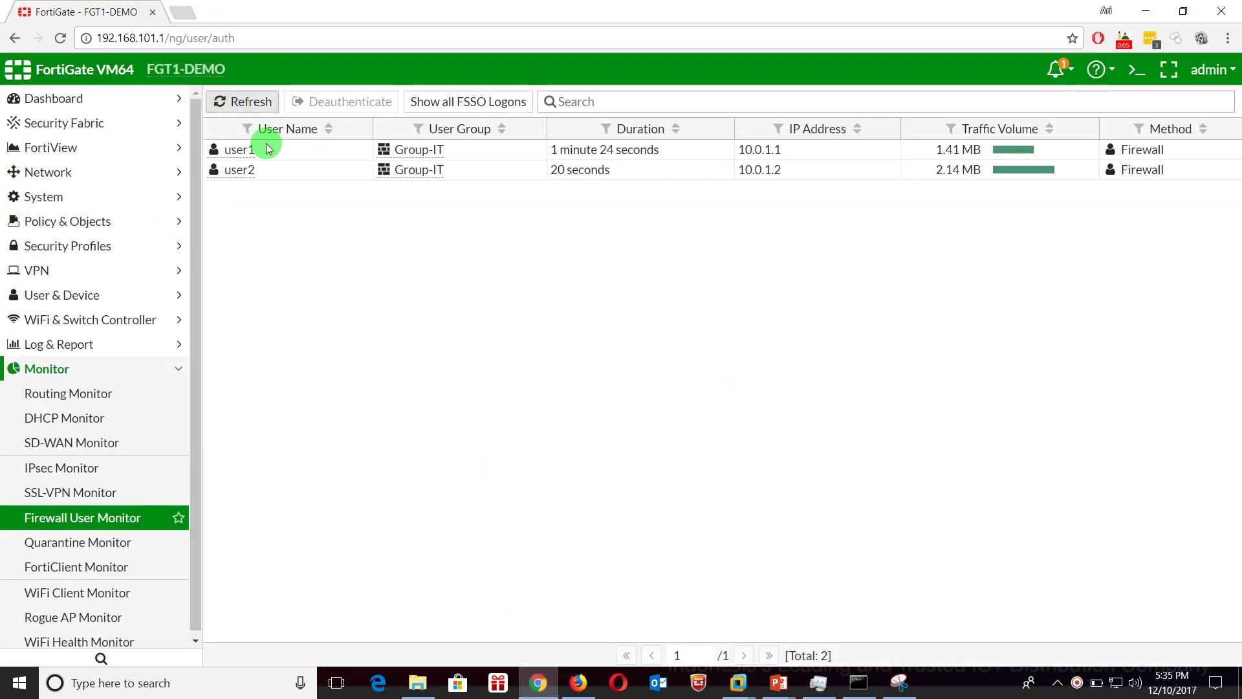